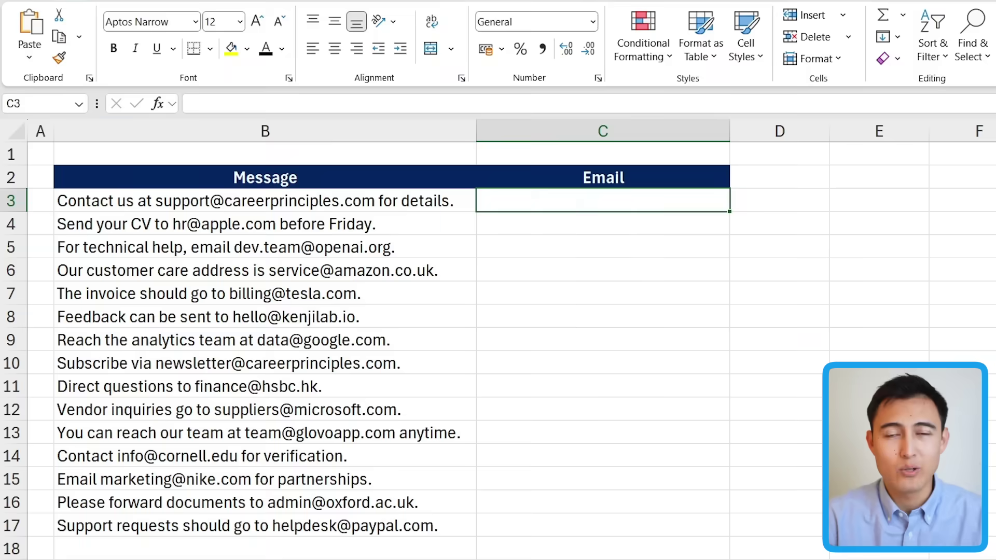
Paste the email-extraction, phone-masking and ten-digit REGEXTEST formulas into the demo sheets.
type("=REGEXEXTRACT(B3:B17, \"[\\w\\.-]+@[\\w\\.-]+\\.\\w+\")")
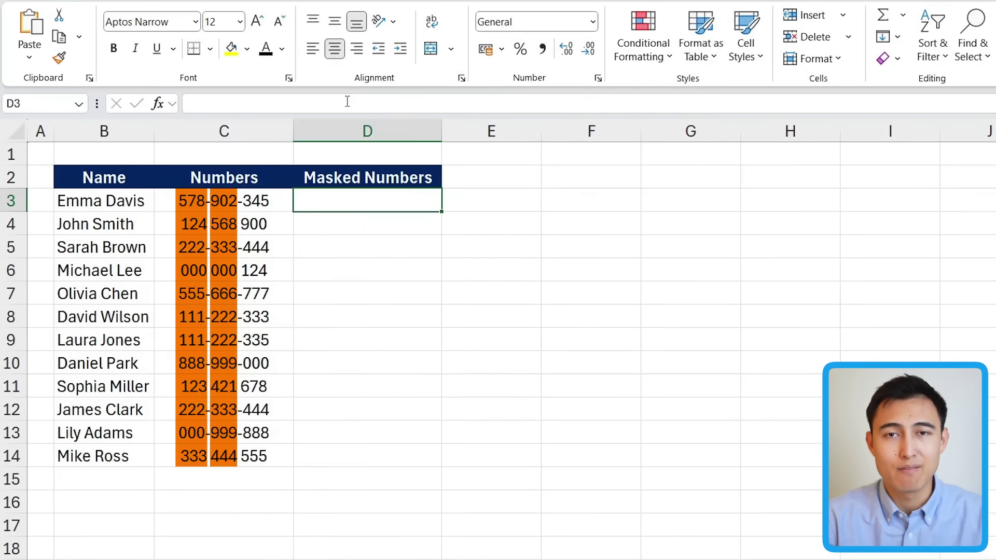
type("=REGEXREPLACE(C3:C14, \"\\d(?=(?:\\D*\\d){3})\", \"X\")")
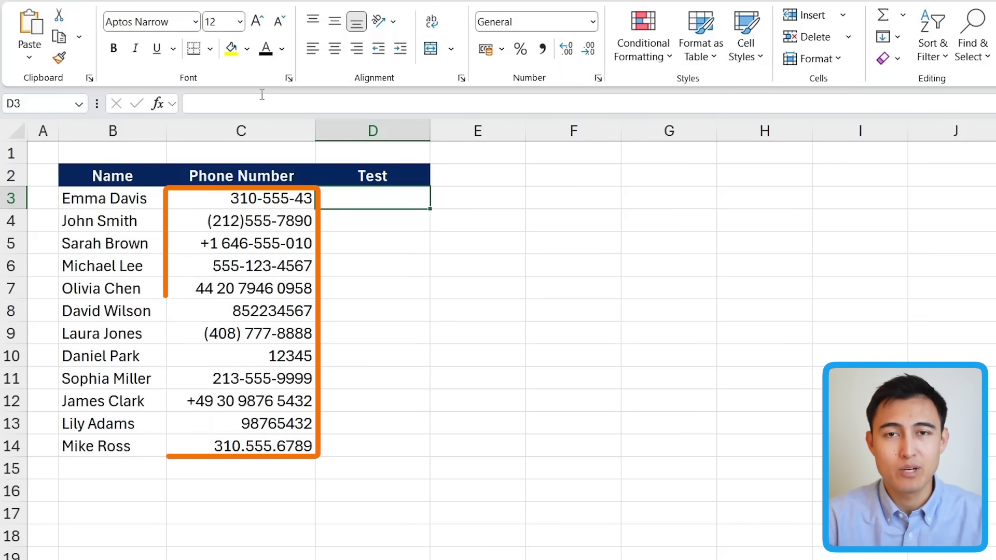
type("=REGEXTEST(C3:C14, \"^\\D*(\\d\\D*){10}$\")")
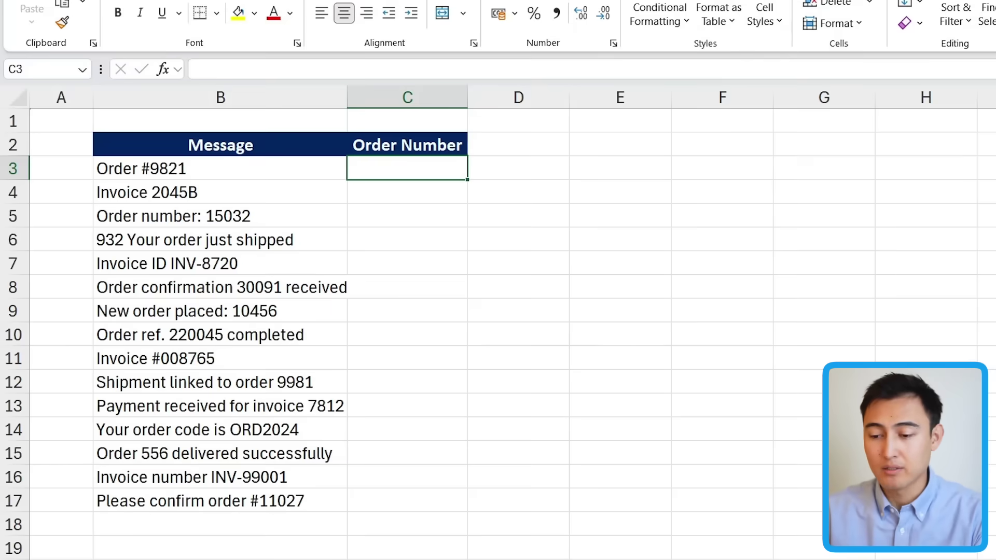
type("=regex")
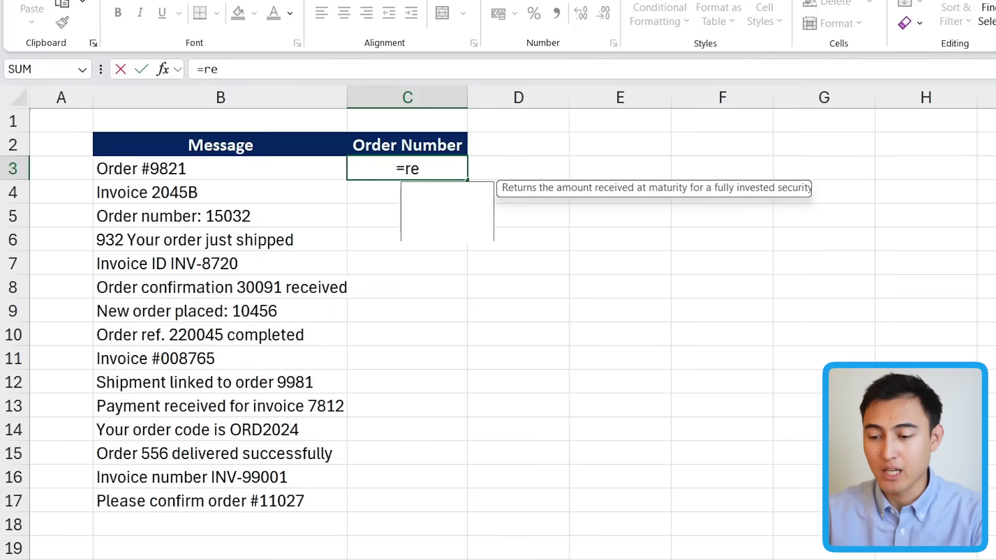
key("Down")
key("Down")
key("Up")
key("Up")
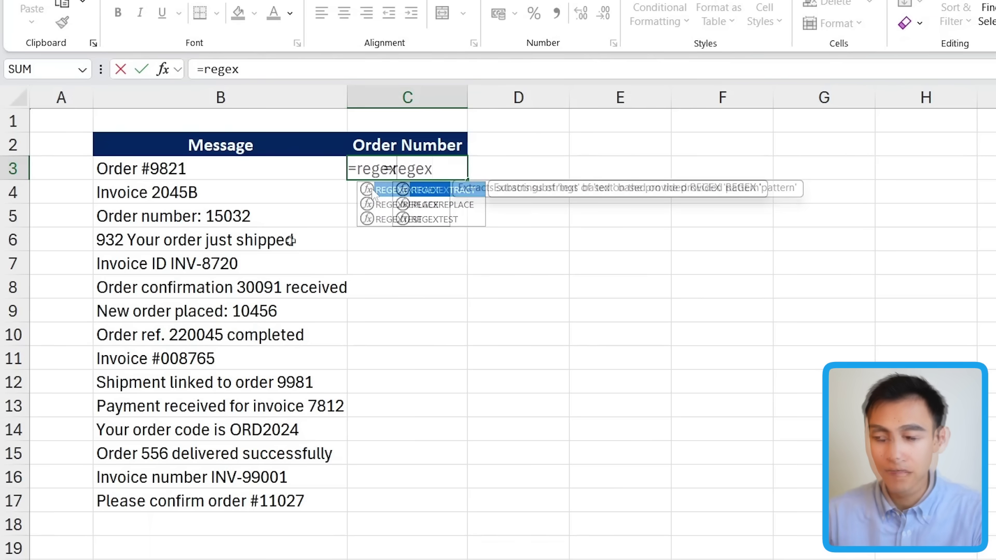
key("Escape")
key("Escape")
key("Left")
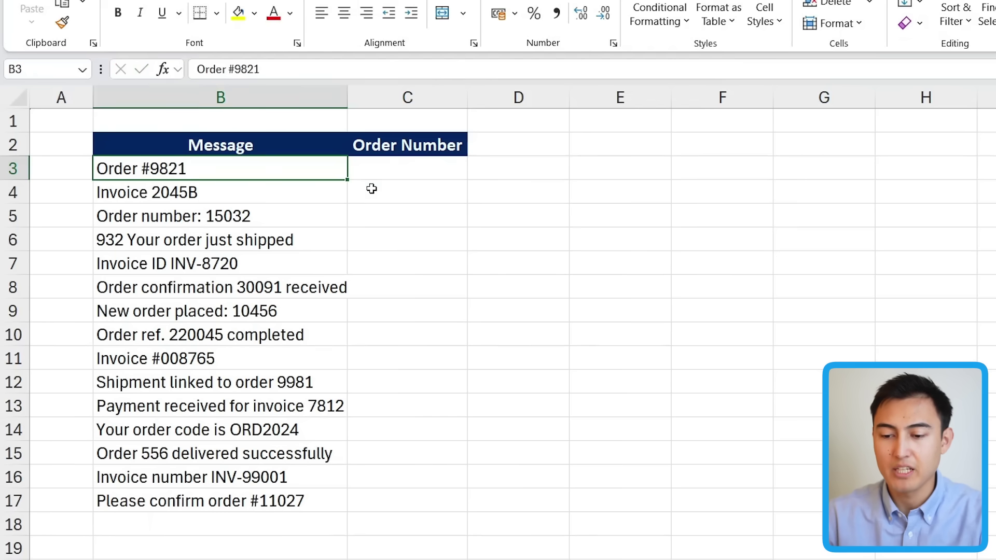
left_click(395, 163)
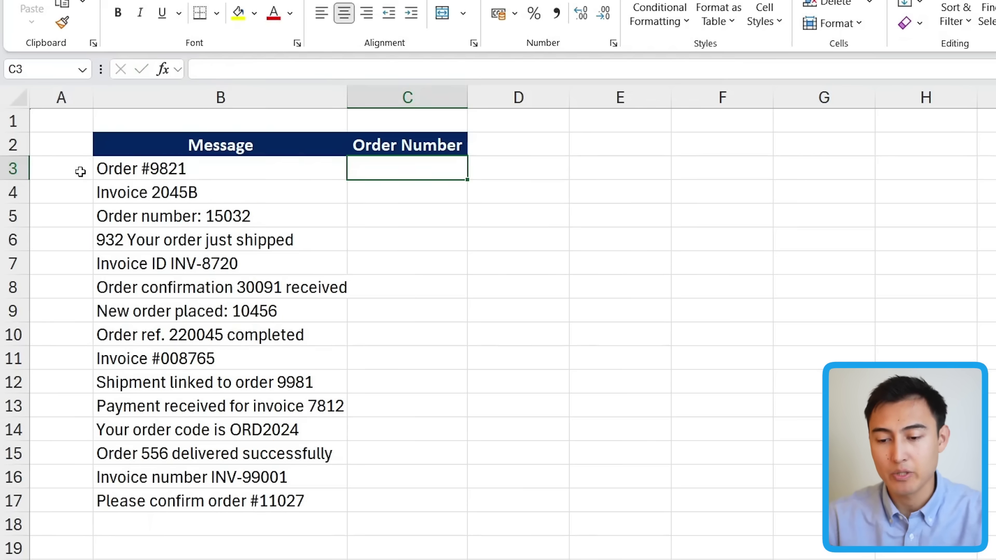
left_click(109, 167)
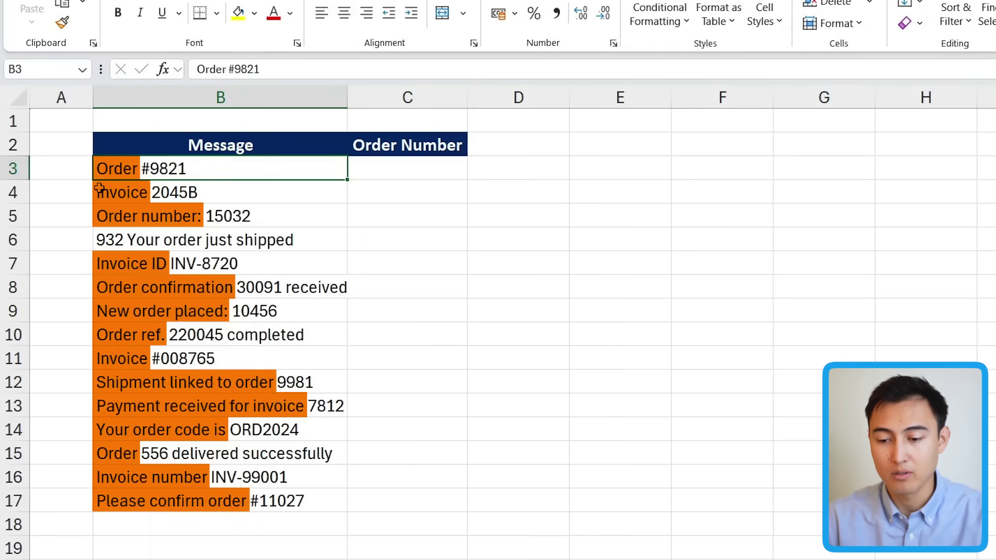
left_click(169, 242)
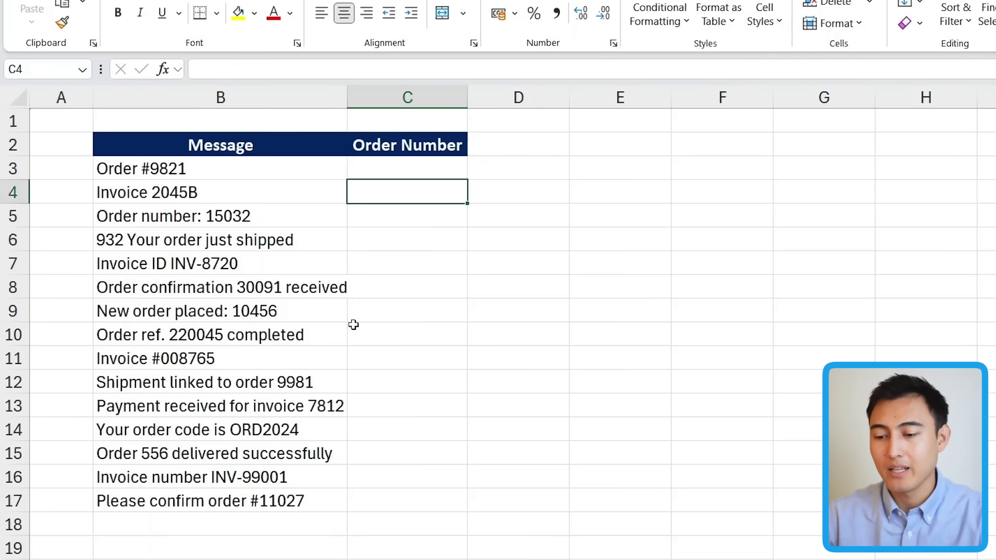
key("Up")
Enter =REGEXEXTRACT(B3:B17,"\d") in C3 so each message's first digit spills down.
type("=regex")
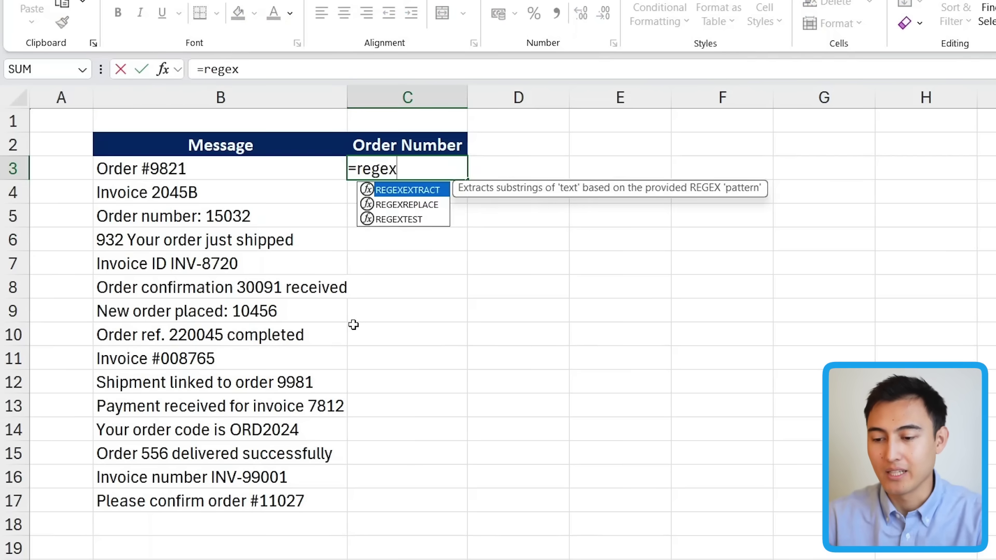
key("Tab")
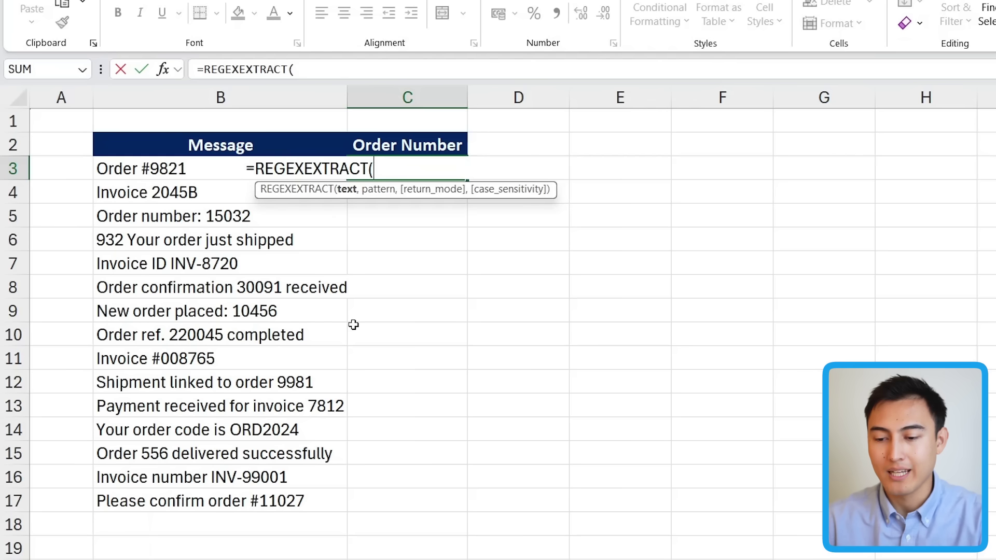
key("Left")
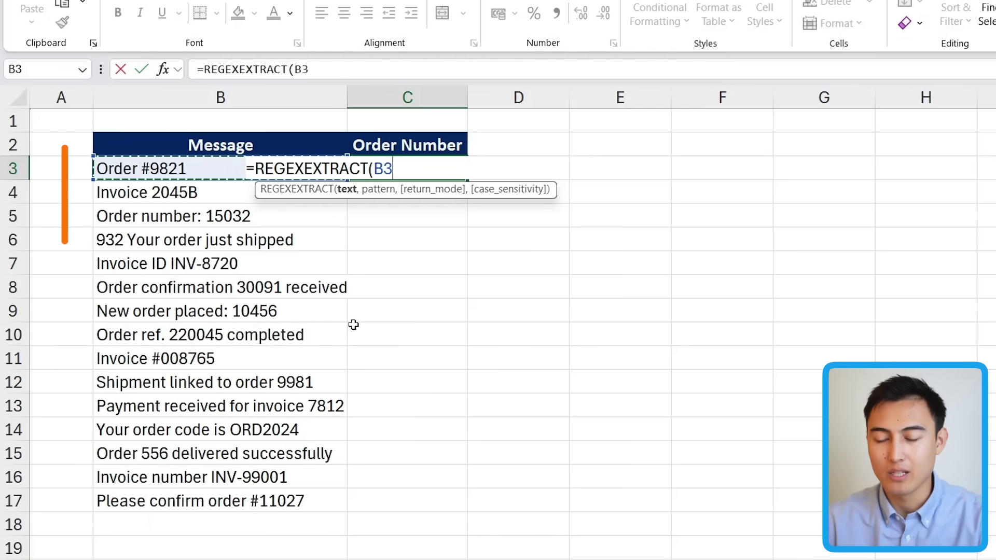
key("ctrl+shift+Down")
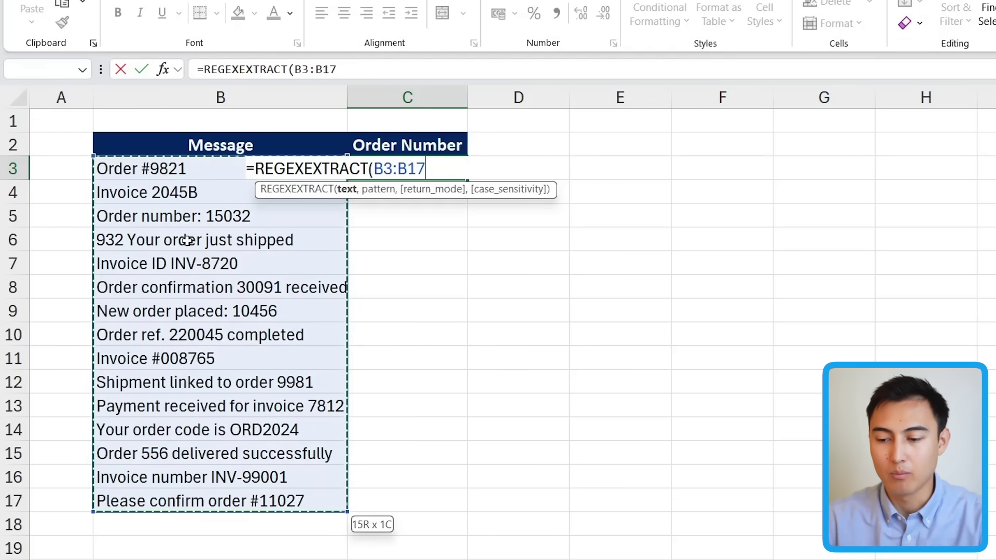
type(",")
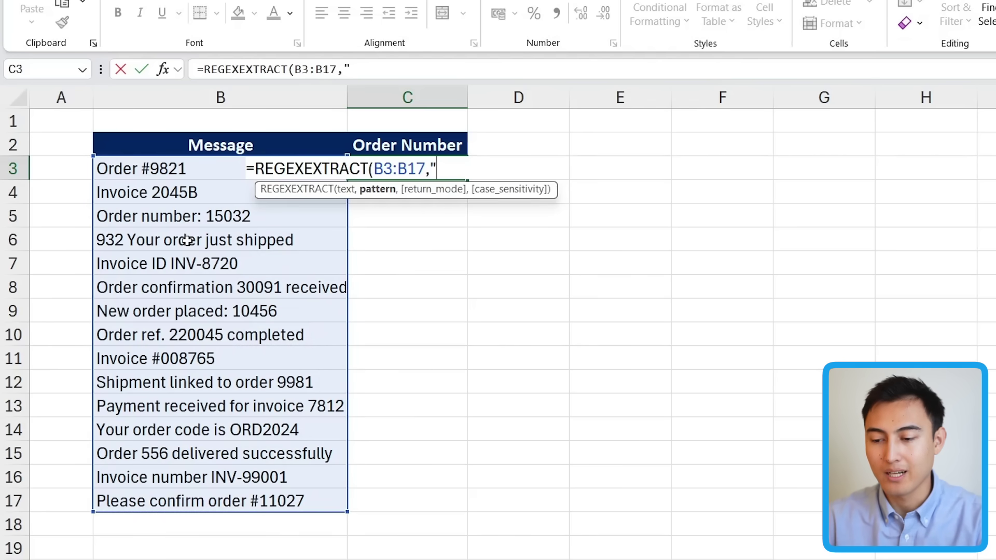
type("\"\\")
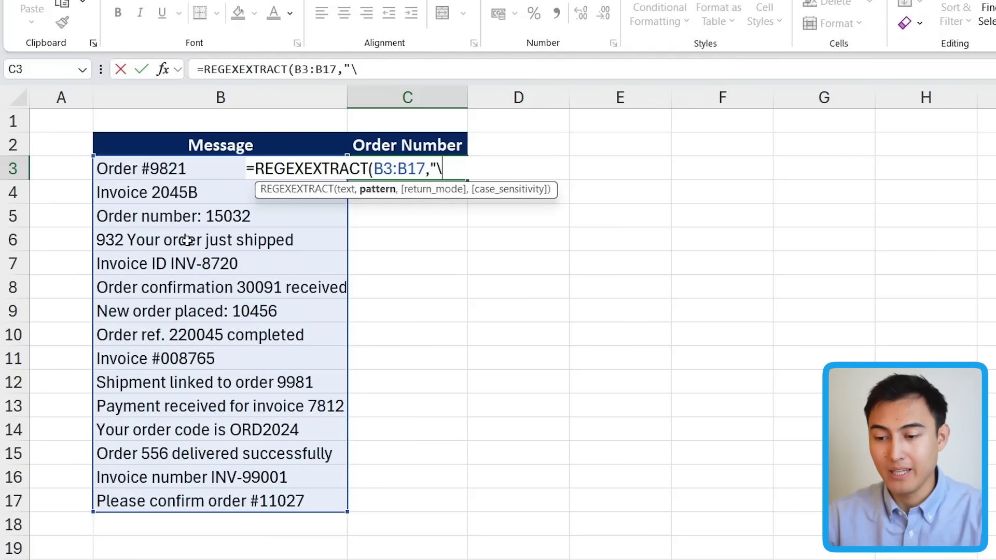
type("d")
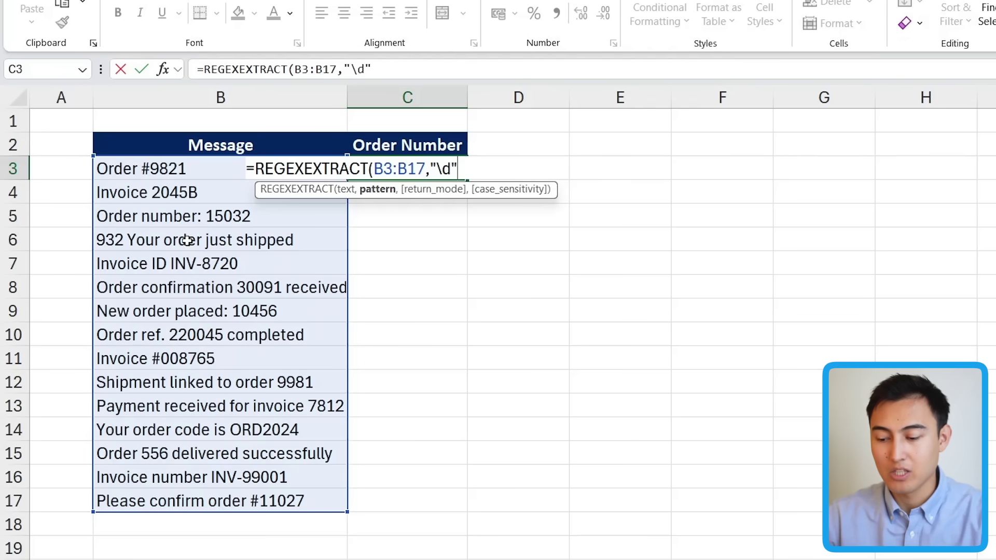
key("Return")
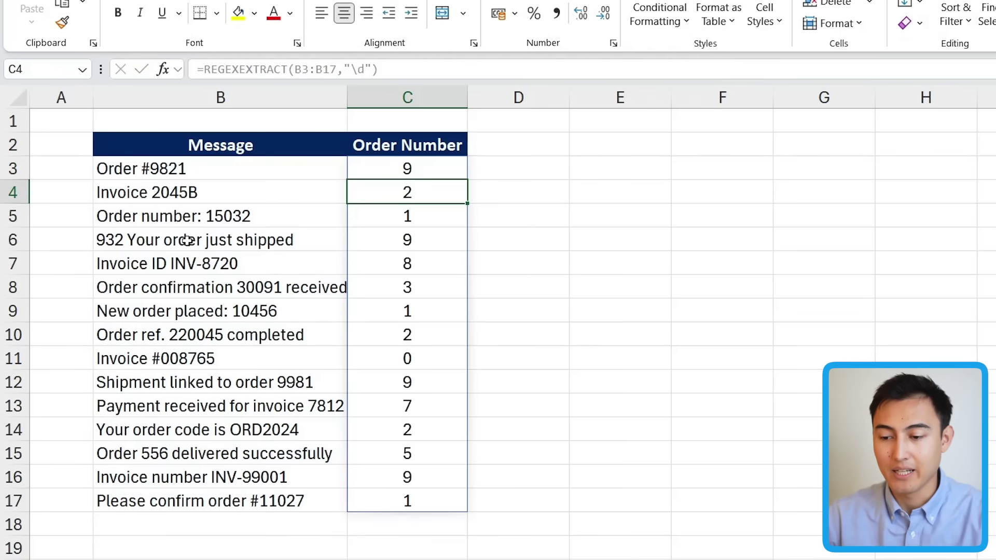
Delete and retype the backslash in C3's "\d" pattern.
key("Up")
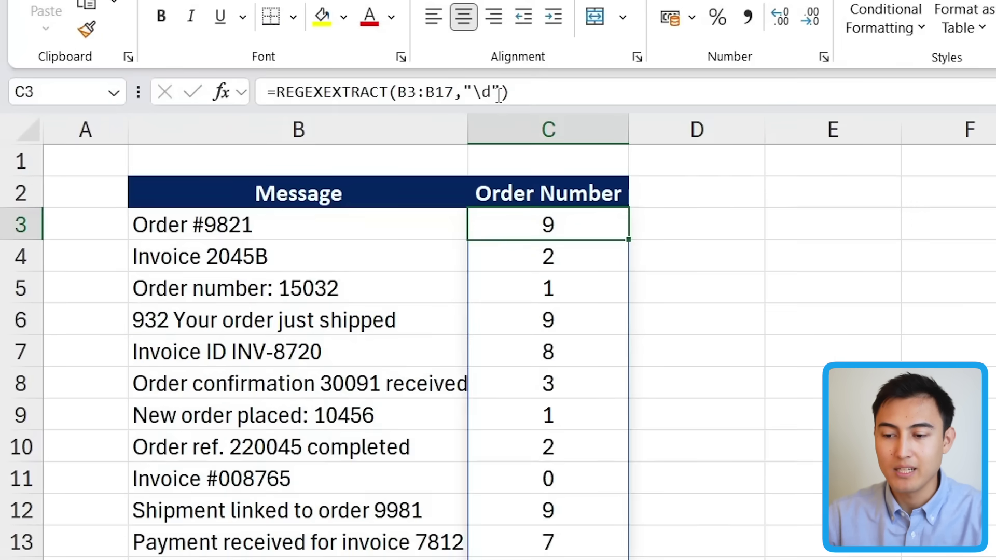
left_click(497, 95)
key("shift+Left")
key("Left")
key("shift+Left")
key("BackSpace")
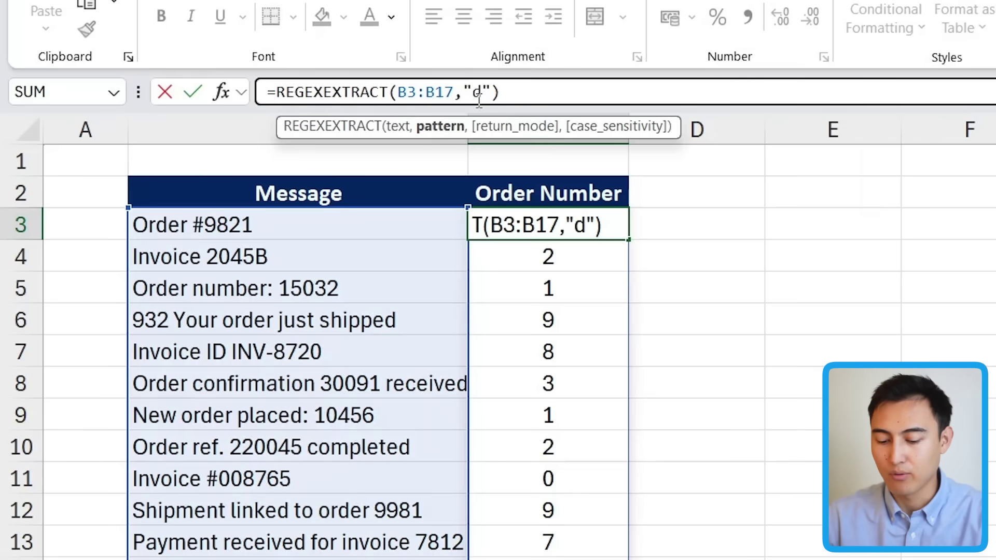
type("\\")
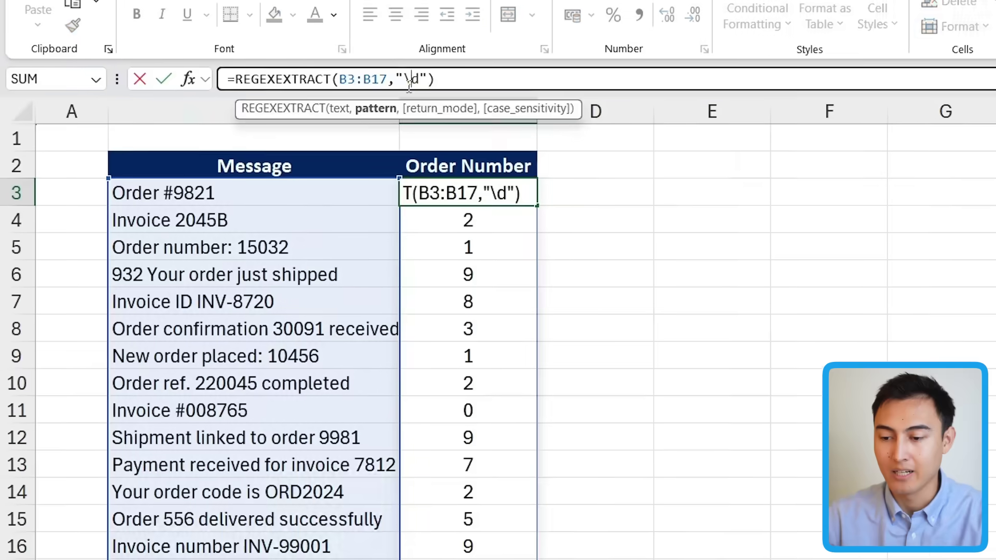
key("Return")
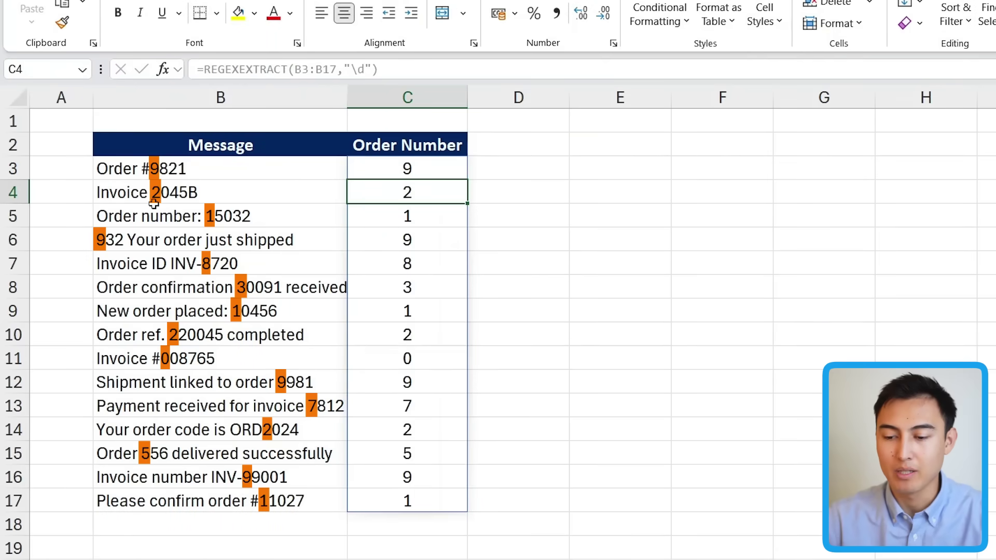
Change C3's pattern to "\d+" to extract whole order numbers, checking Invoice 2045B.
key("Up")
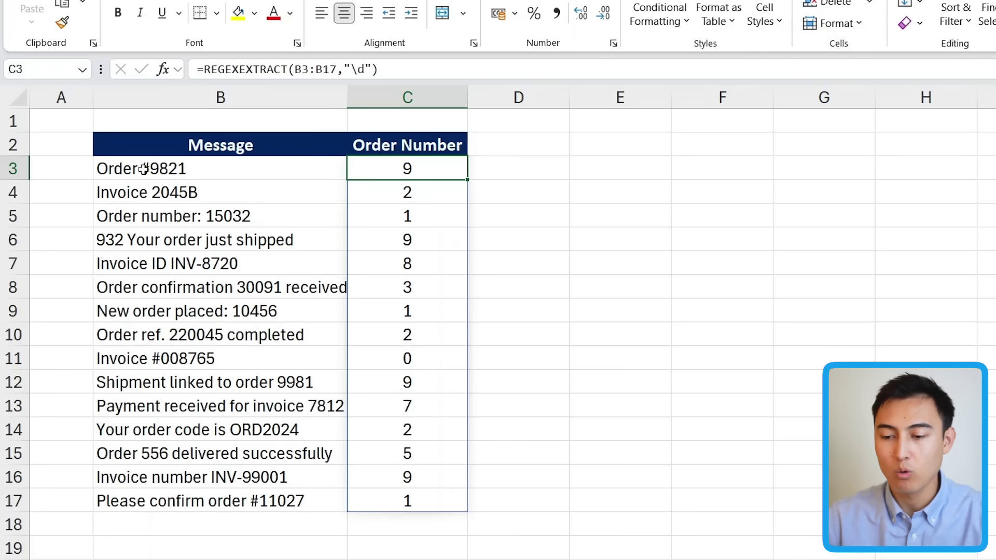
left_click(403, 72)
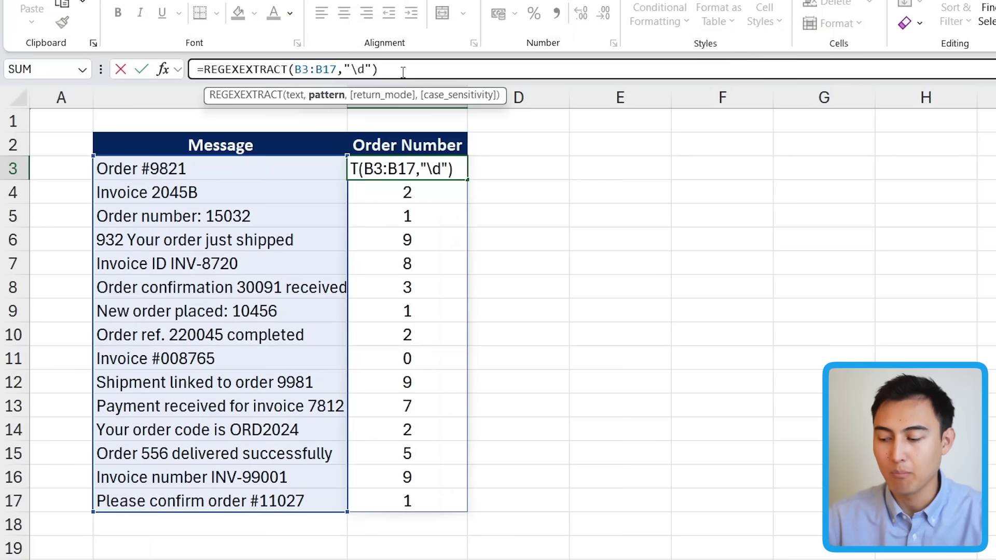
type("+")
key("Return")
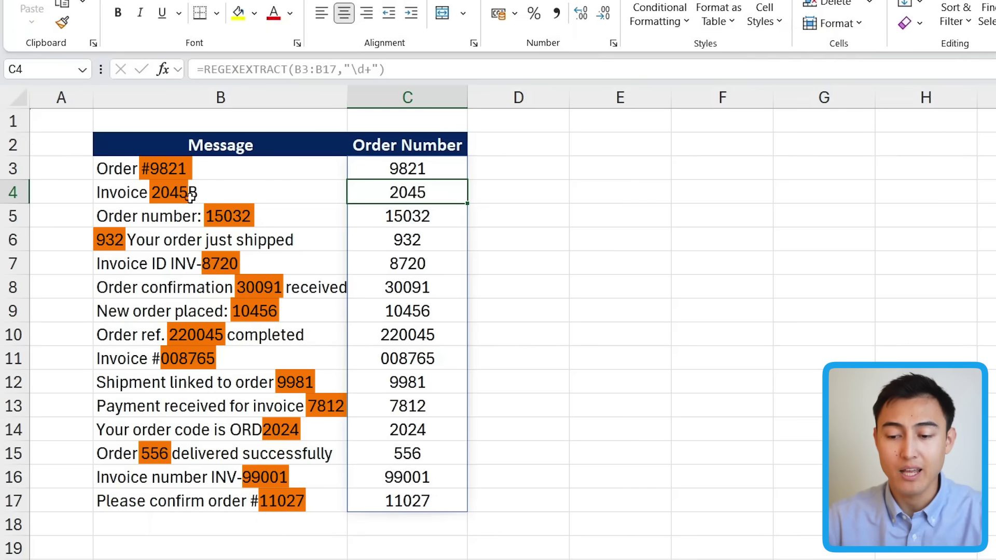
left_click(193, 197)
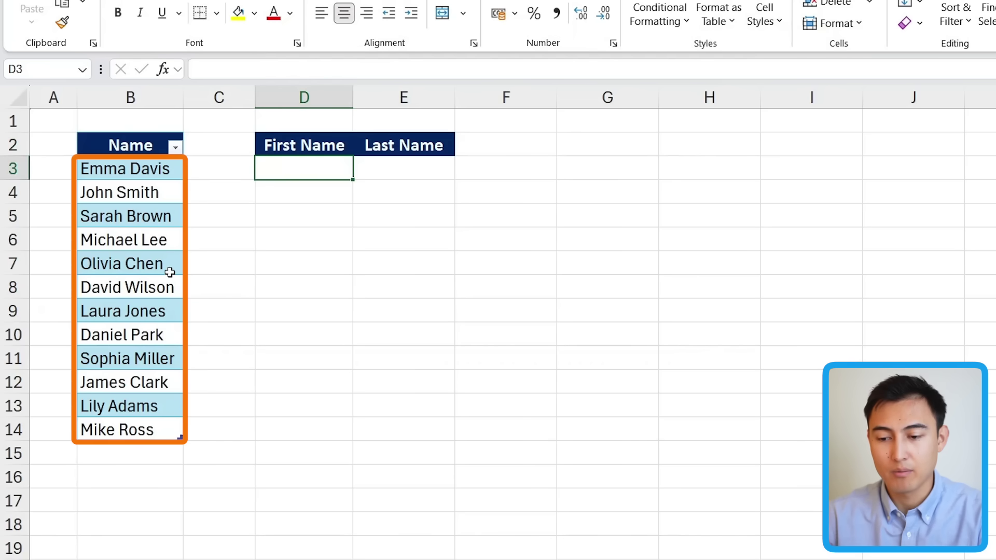
Enter =REGEXEXTRACT(Table3[Name],"\w+") in D3 to spill first names Emma through Mike.
type("=regex")
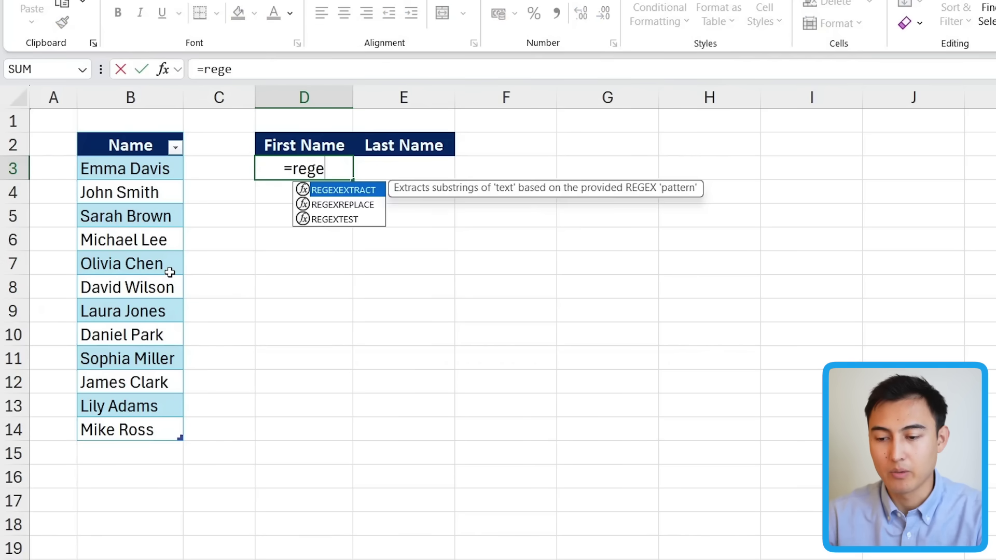
key("Tab")
key("Left")
key("Left")
key("ctrl+shift+Down")
type(",")
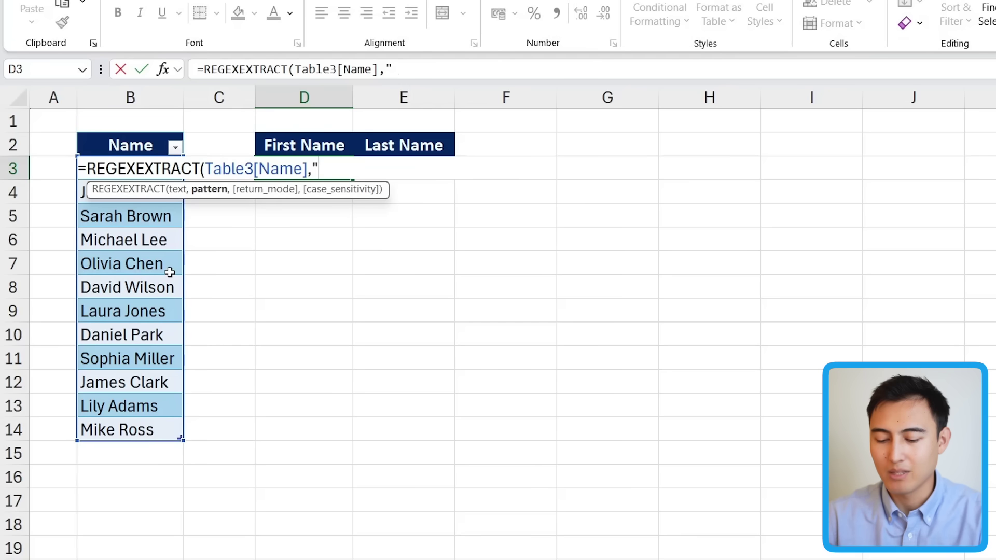
type("\\")
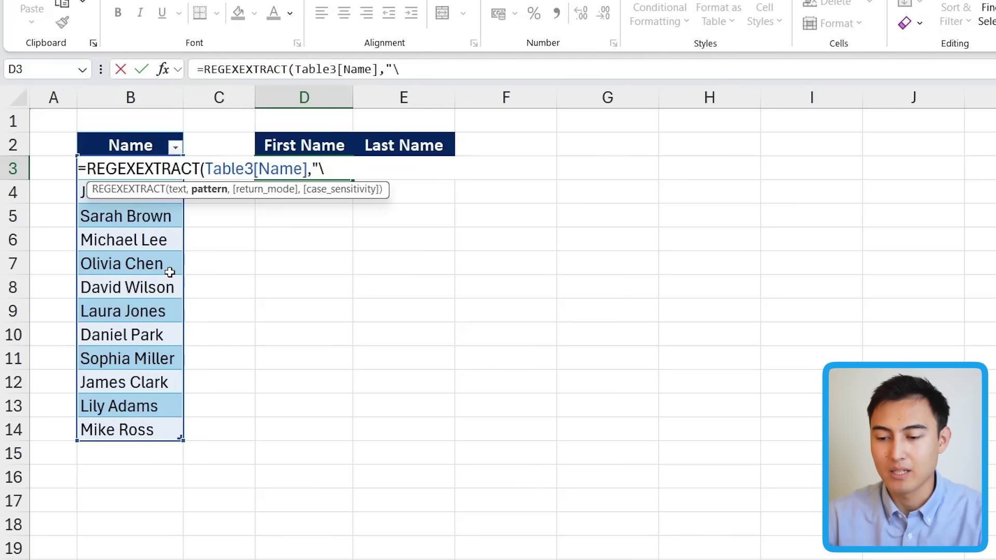
type("d")
type("w")
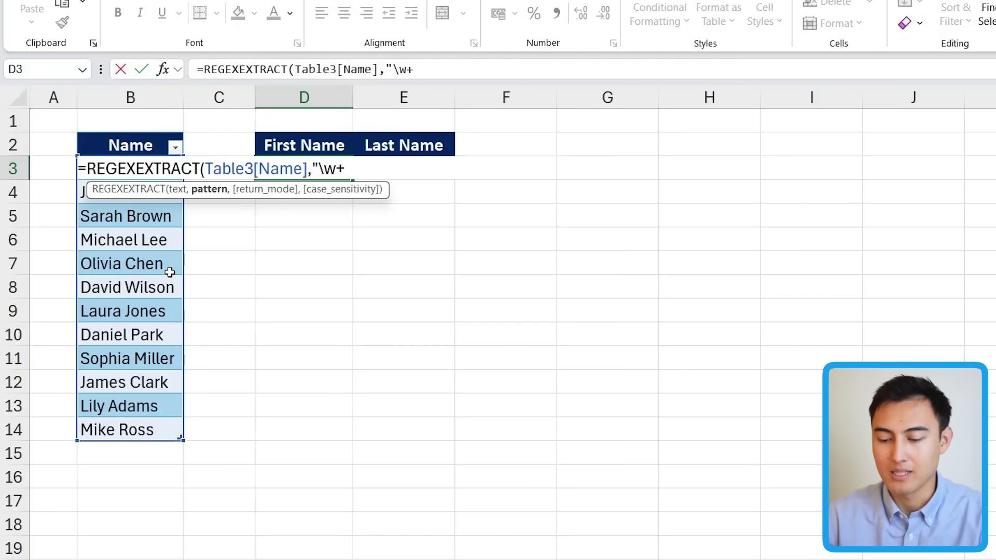
type("+\"")
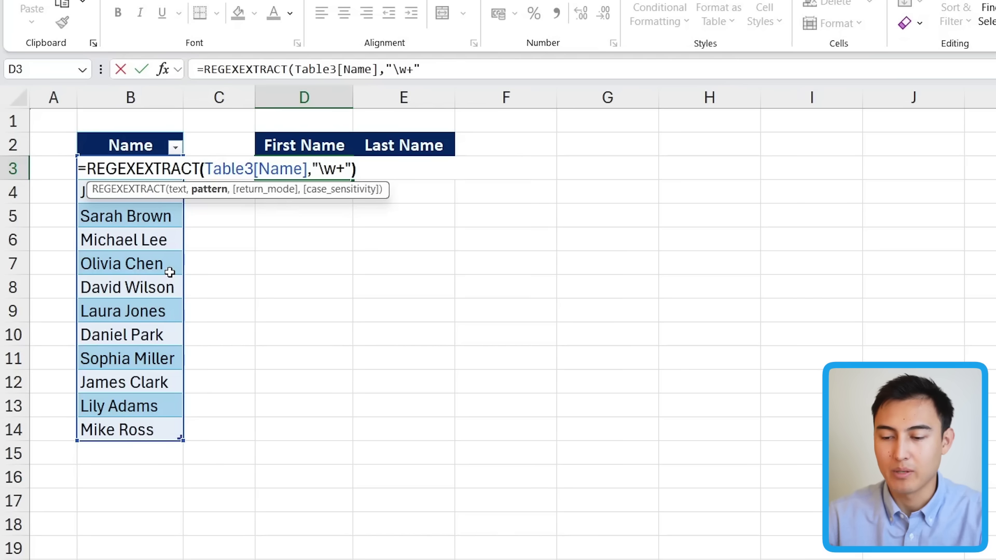
type(")")
key("Return")
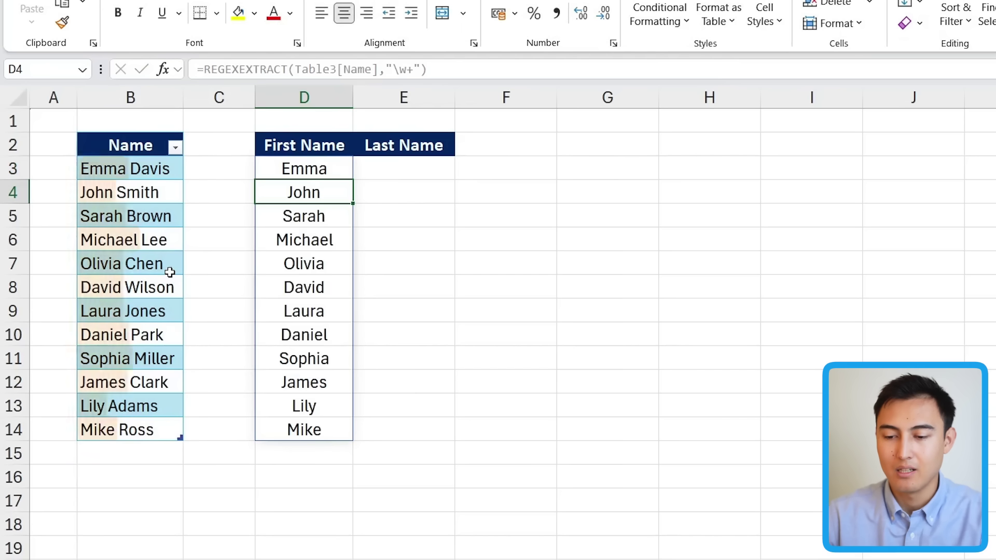
key("Up")
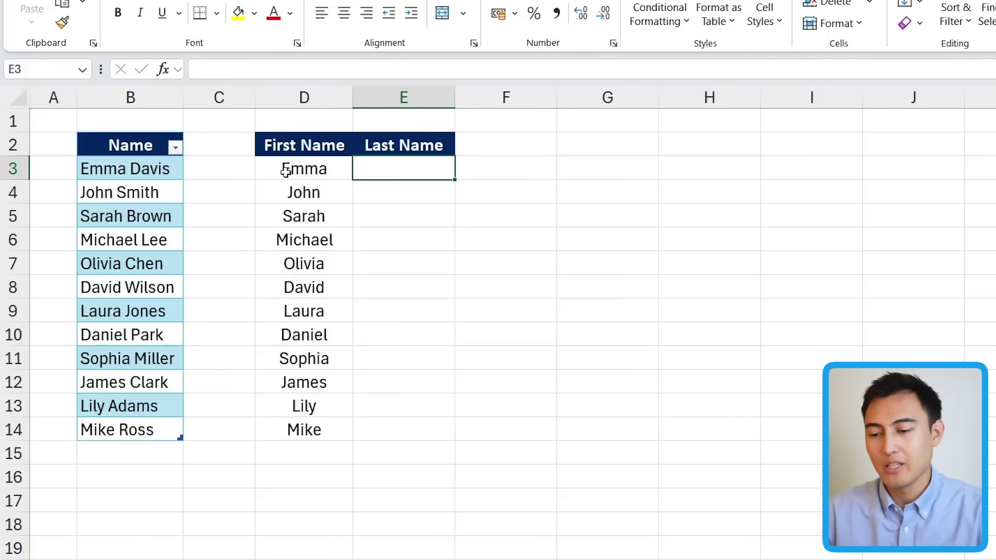
Enter =REGEXEXTRACT(Table3[Name],"\w+$") in E3 to spill last names Davis through Ross.
type("=regex")
key("Tab")
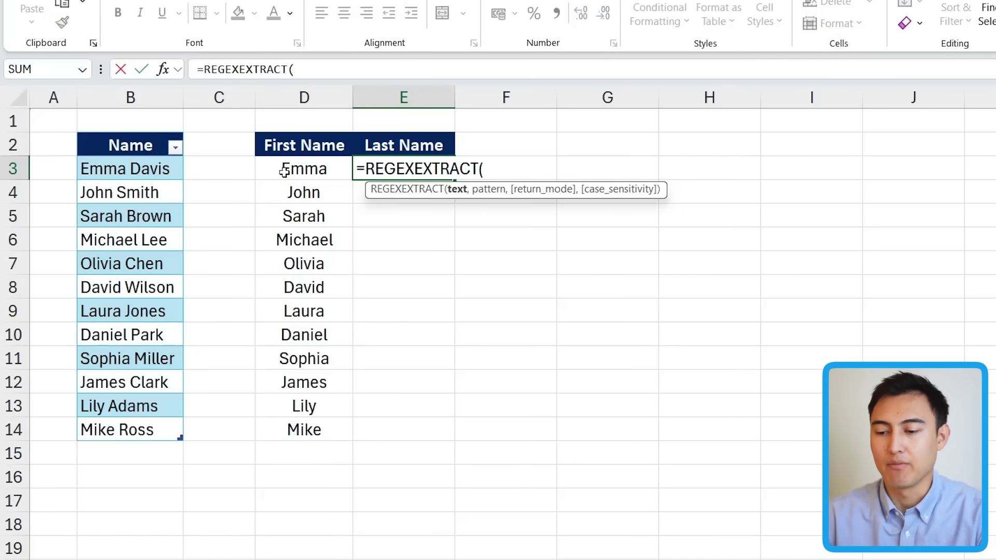
left_click(111, 166)
key("ctrl+shift+Down")
type(",\"\\")
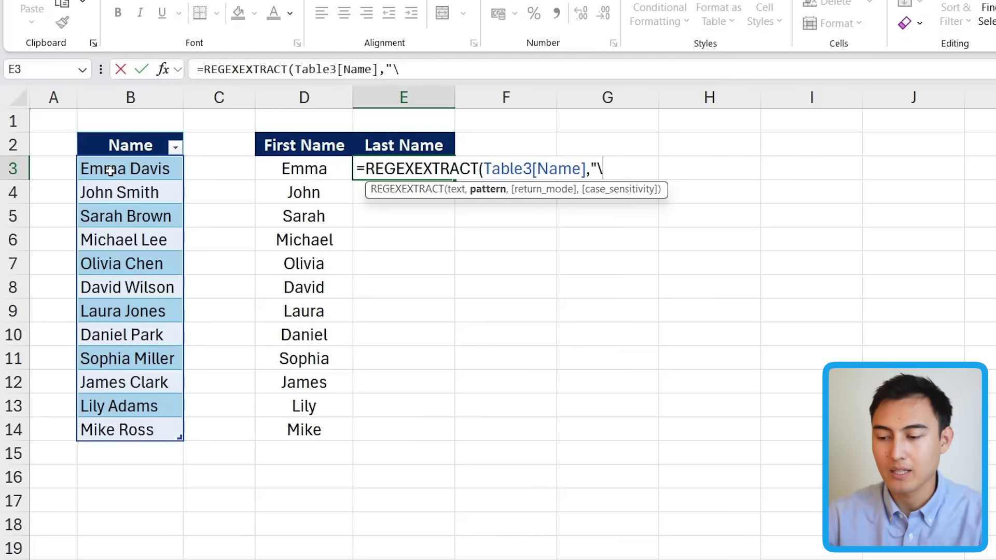
type("w")
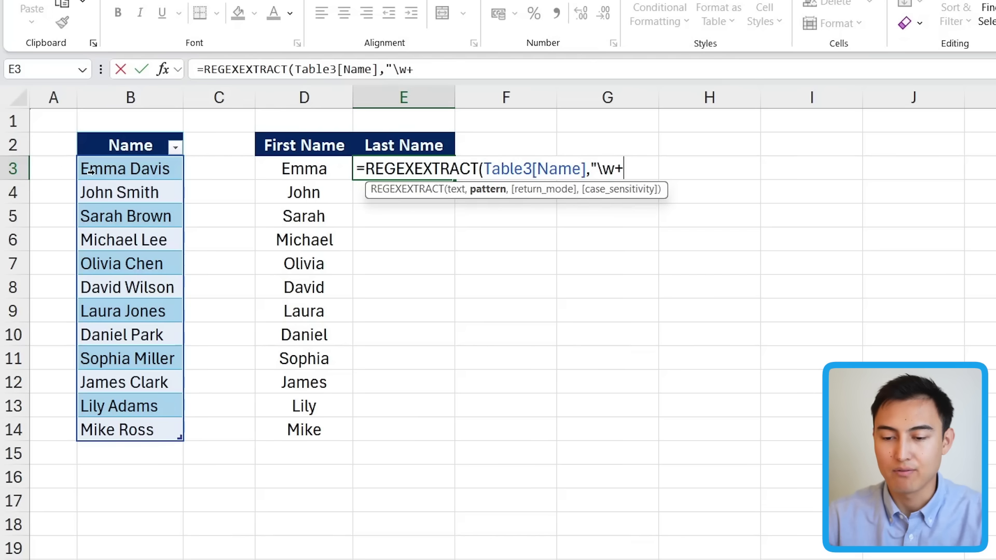
type("+$")
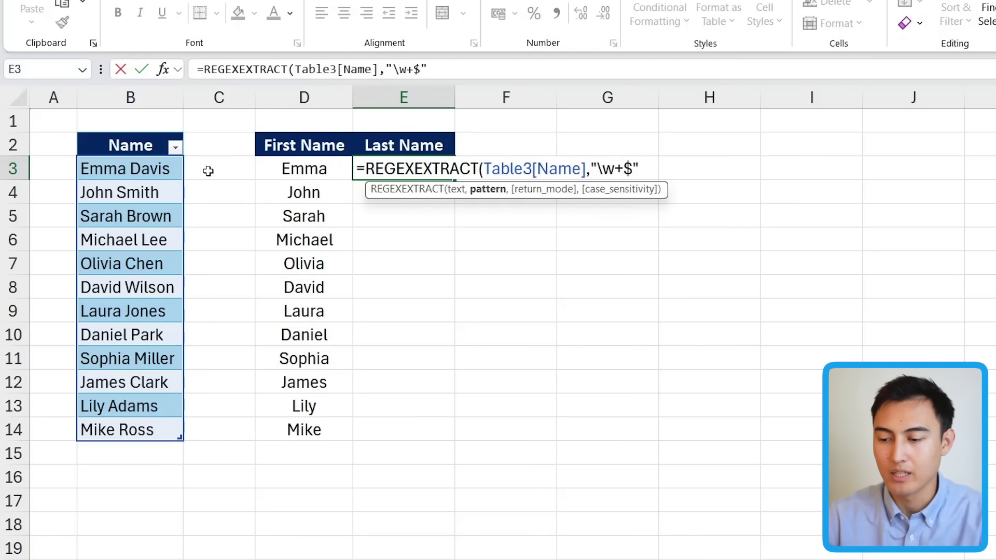
key("Return")
key("Up")
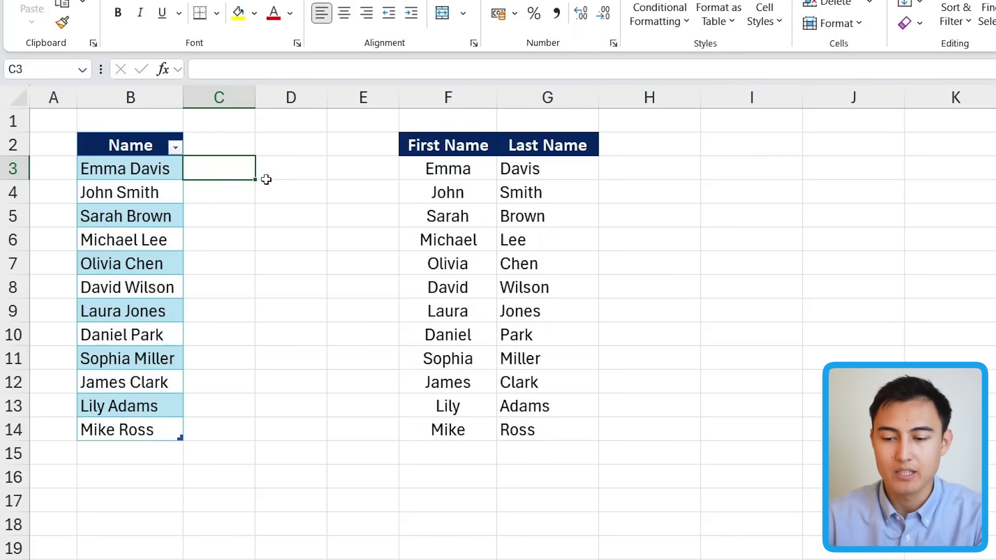
Type Emma in C3 and Flash Fill the remaining first names with Ctrl+E.
type("Emma")
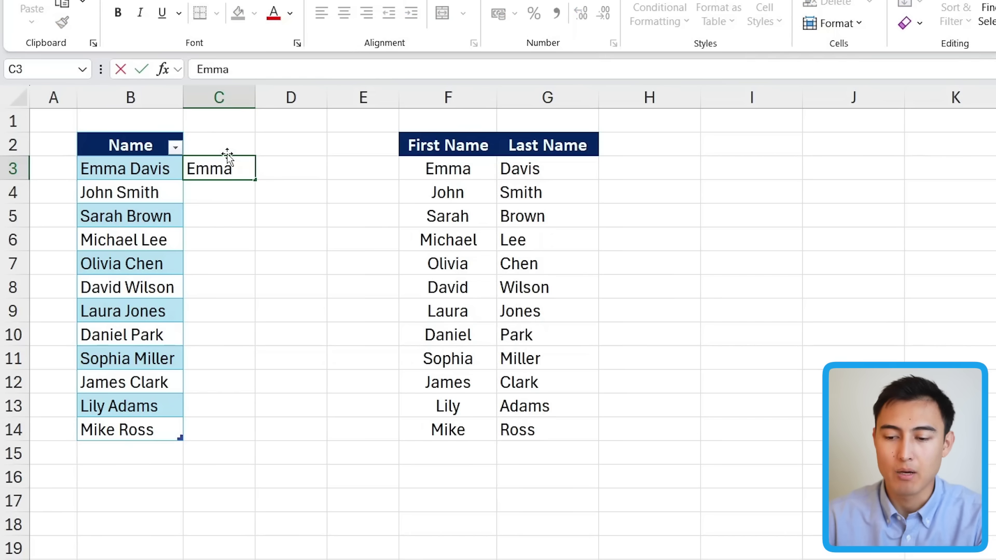
key("Return")
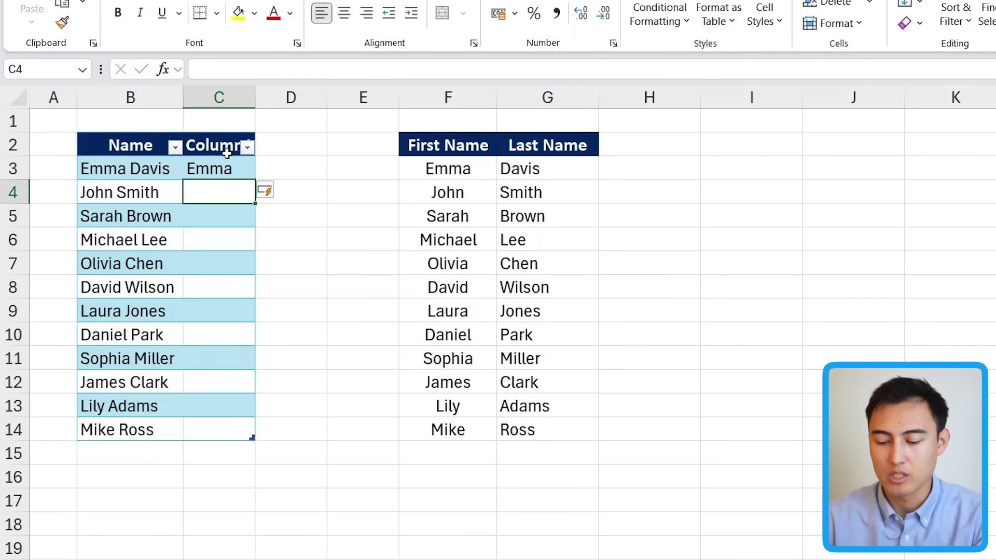
key("ctrl+e")
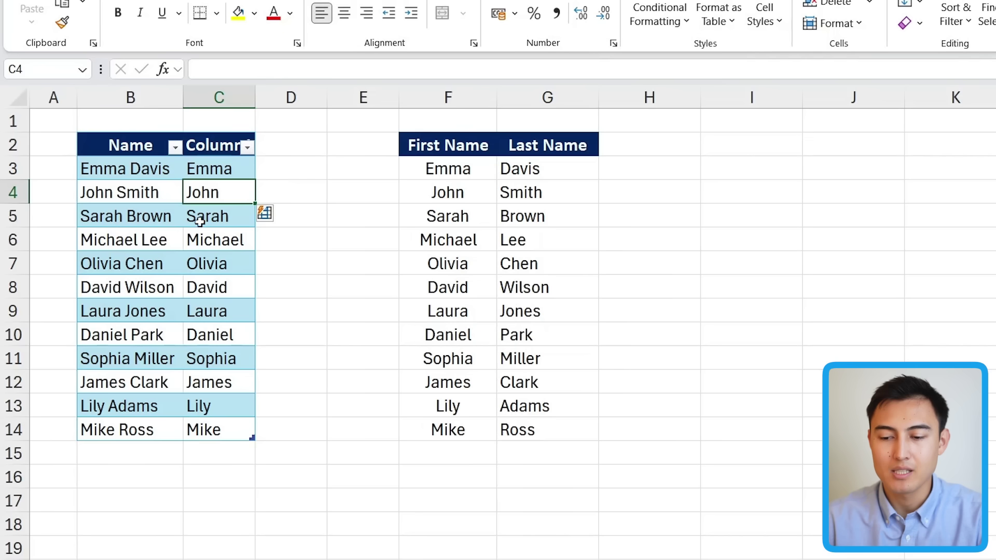
left_click(119, 200)
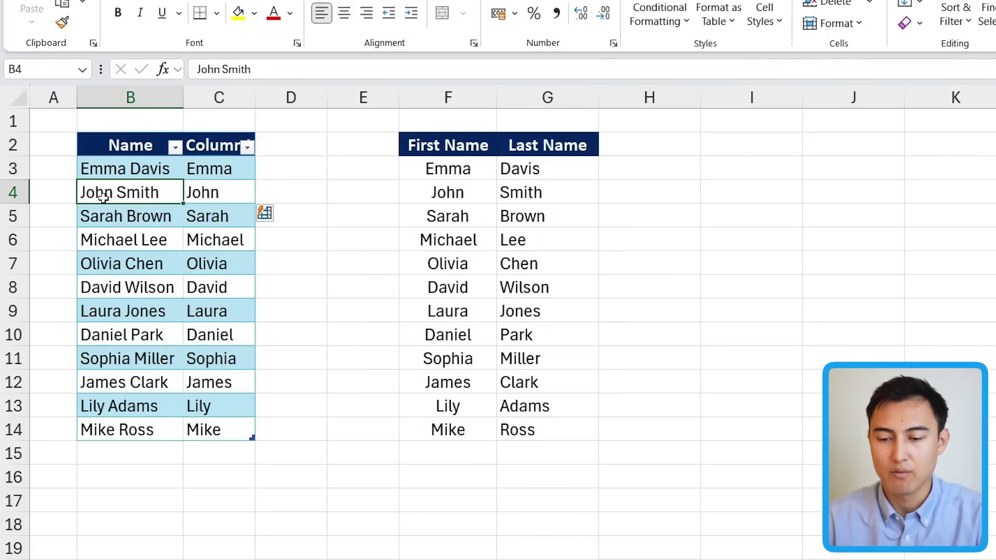
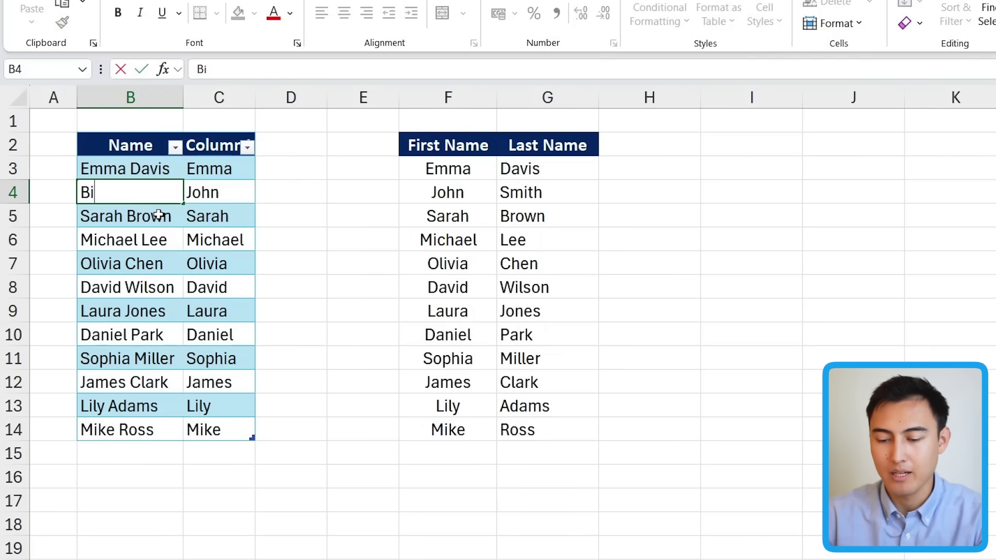
key("Return")
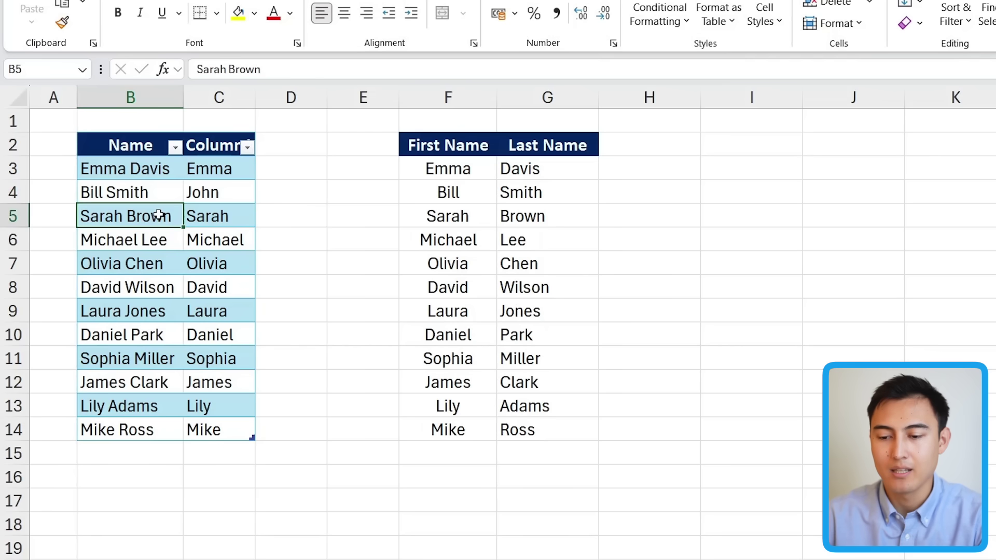
left_click(218, 196)
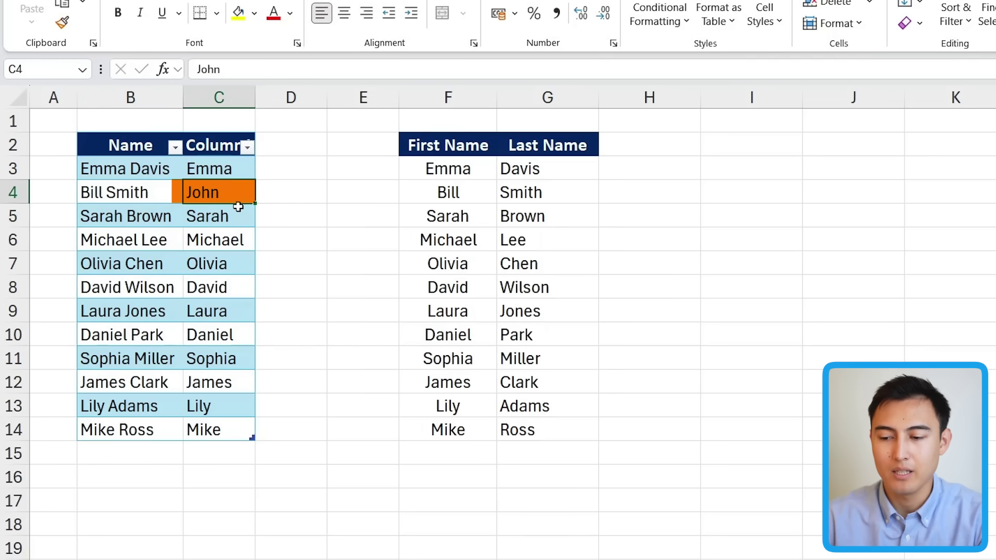
left_click(444, 193)
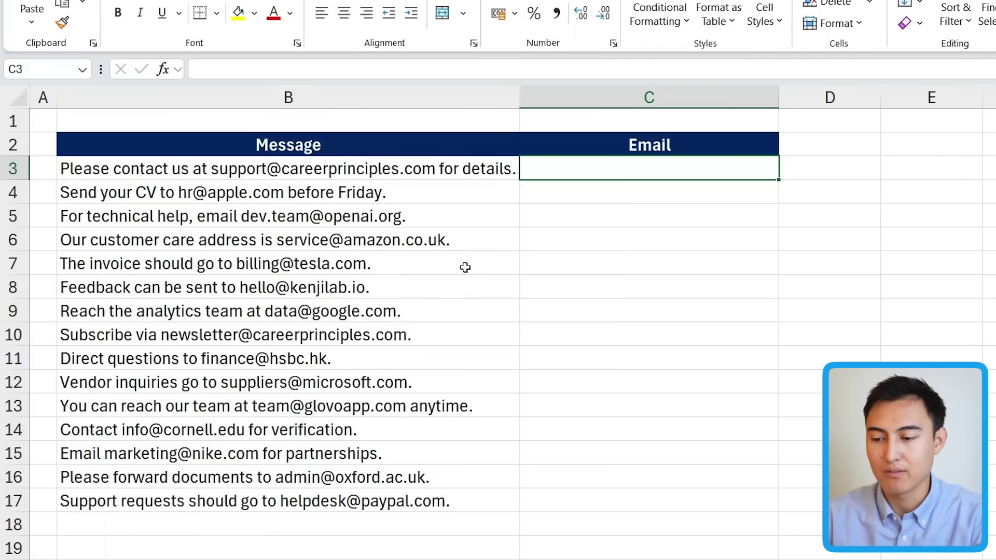
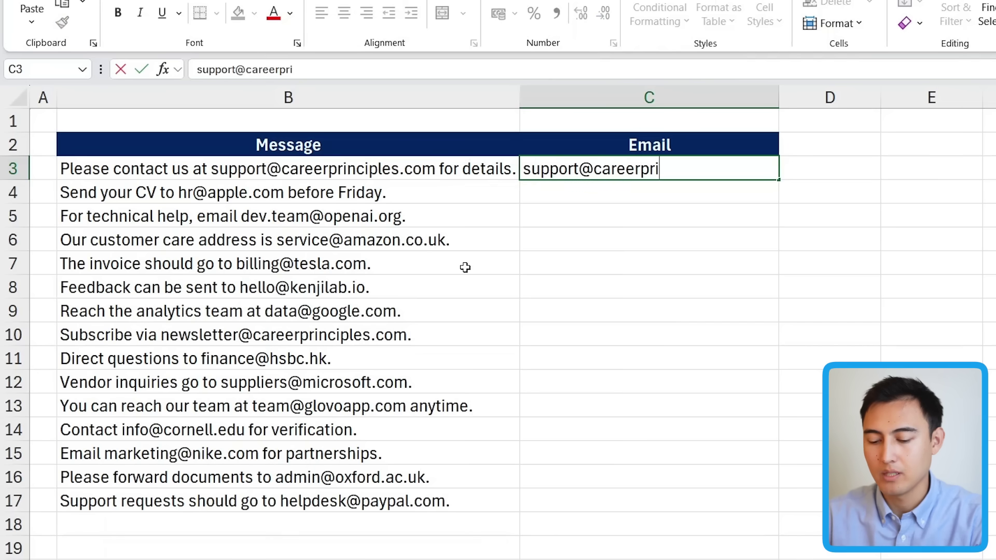
Type the first message's email address in C3, Flash Fill the Email column, then delete the sample.
key("Return")
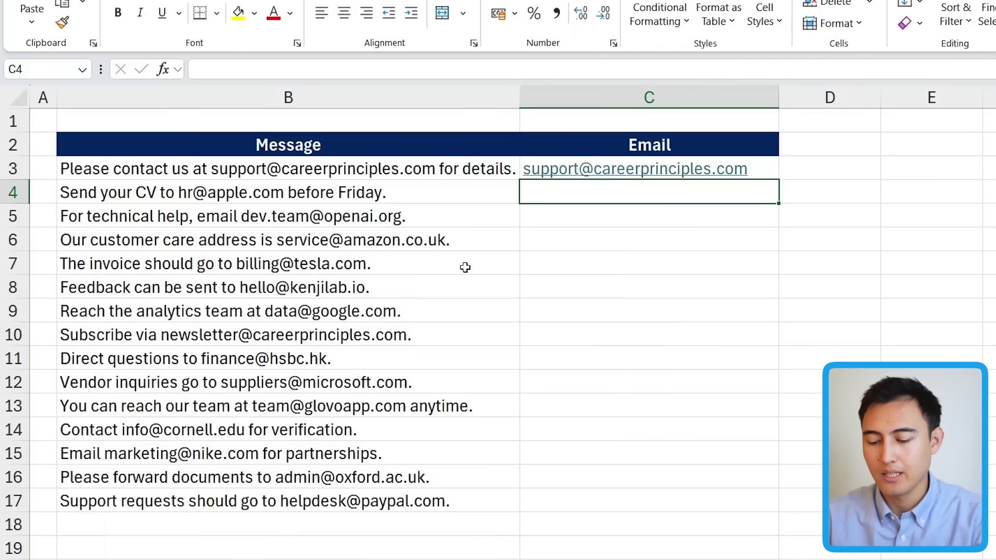
key("ctrl+e")
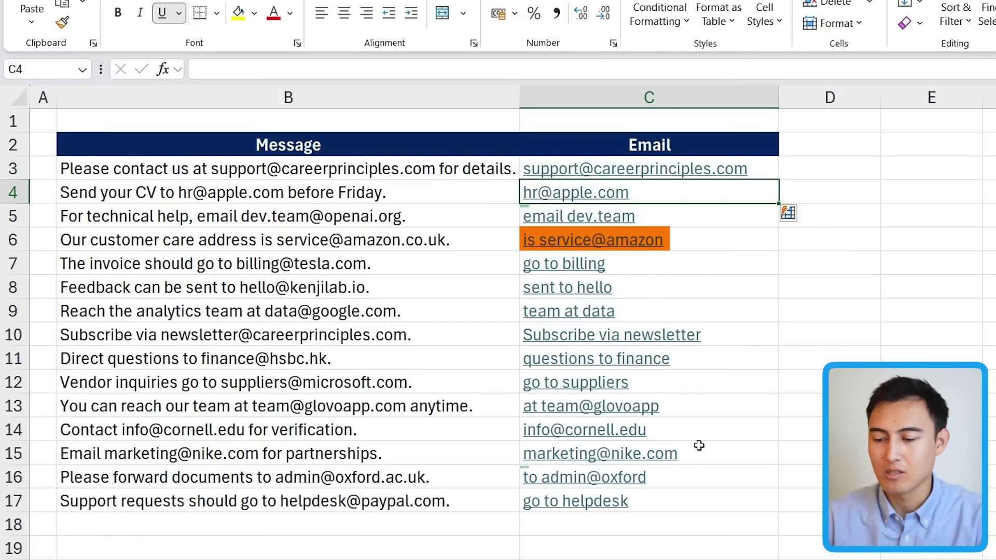
key("Up")
key("Delete")
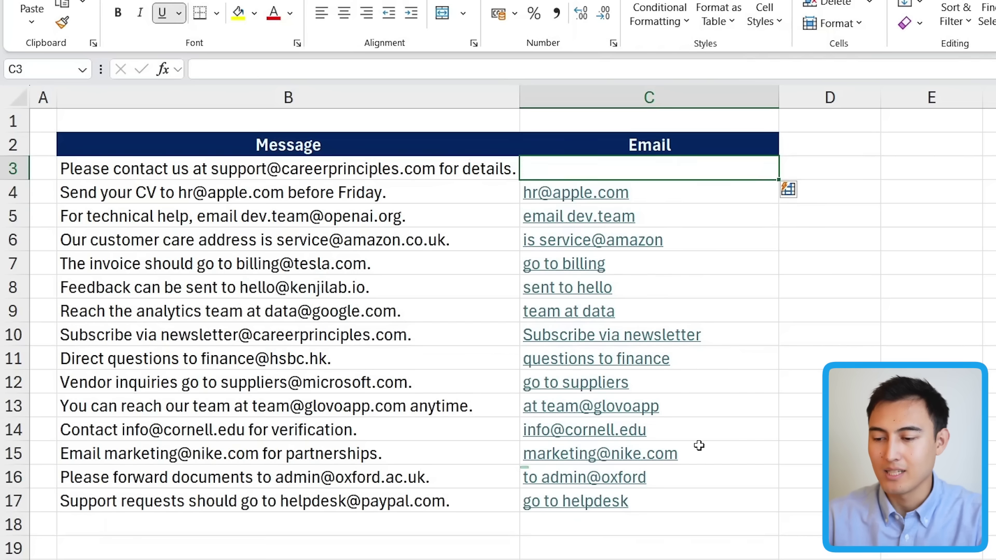
Clear the flash-filled emails below C3 and review the email REGEXEXTRACT formula in C3.
key("ctrl+shift+Down")
key("ctrl+shift+Down")
key("Delete")
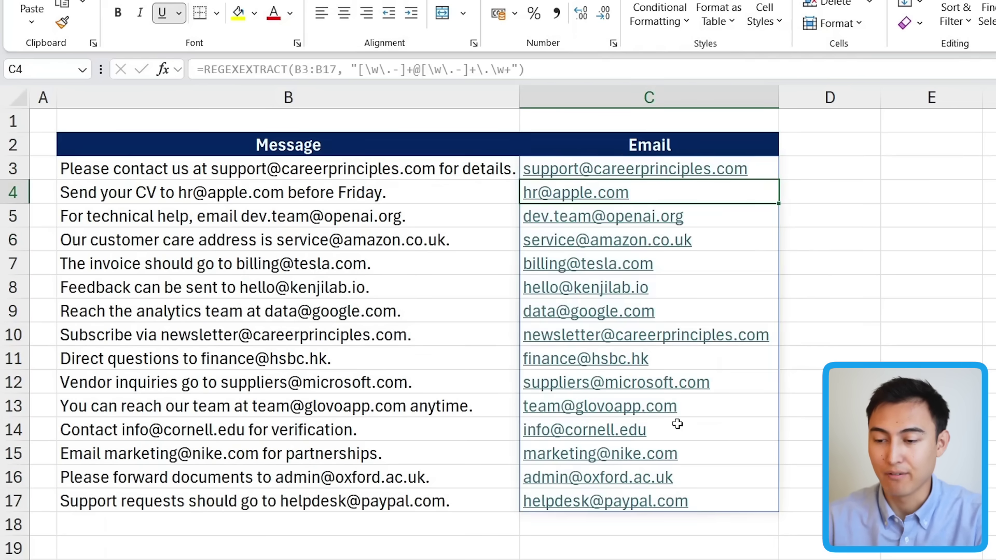
key("Up")
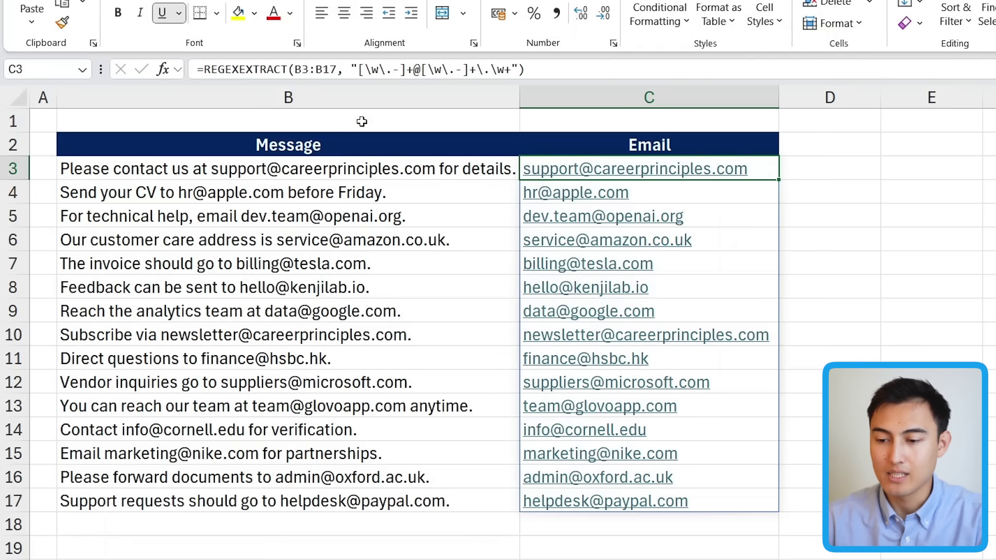
left_click(361, 70)
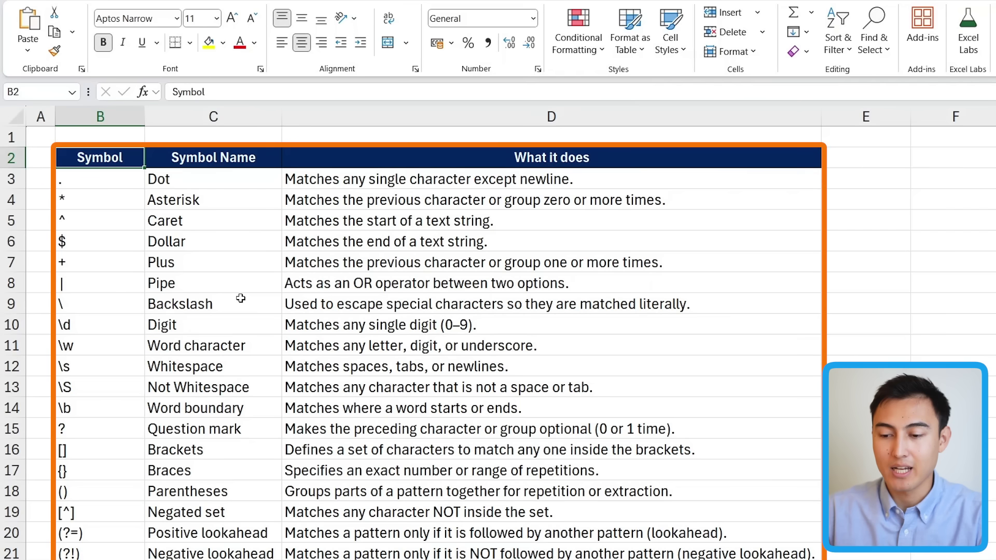
key("Right")
key("Down")
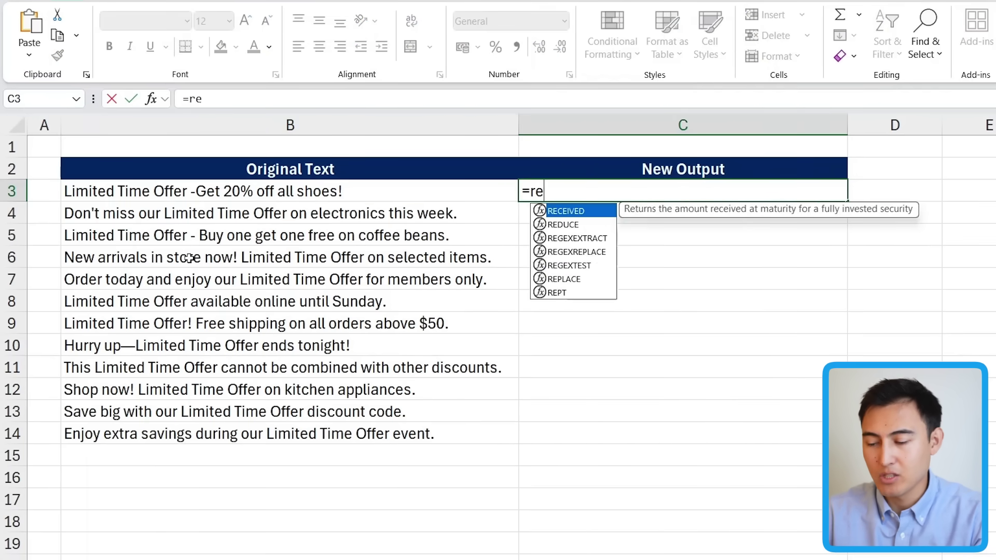
Enter =REGEXREPLACE(B3:B14,"Limited Time Offer","") in C3 to strip the phrase from all lines.
key("Down")
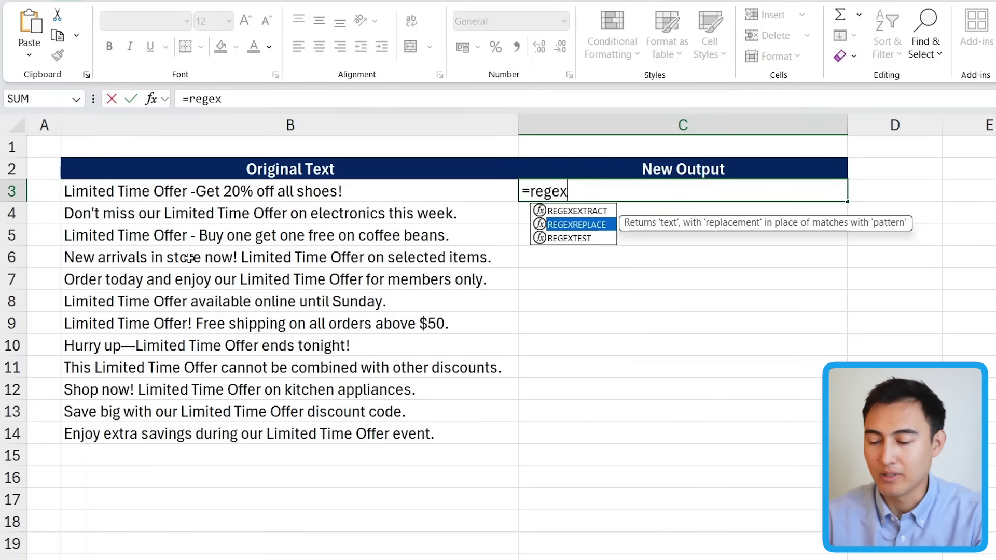
key("Tab")
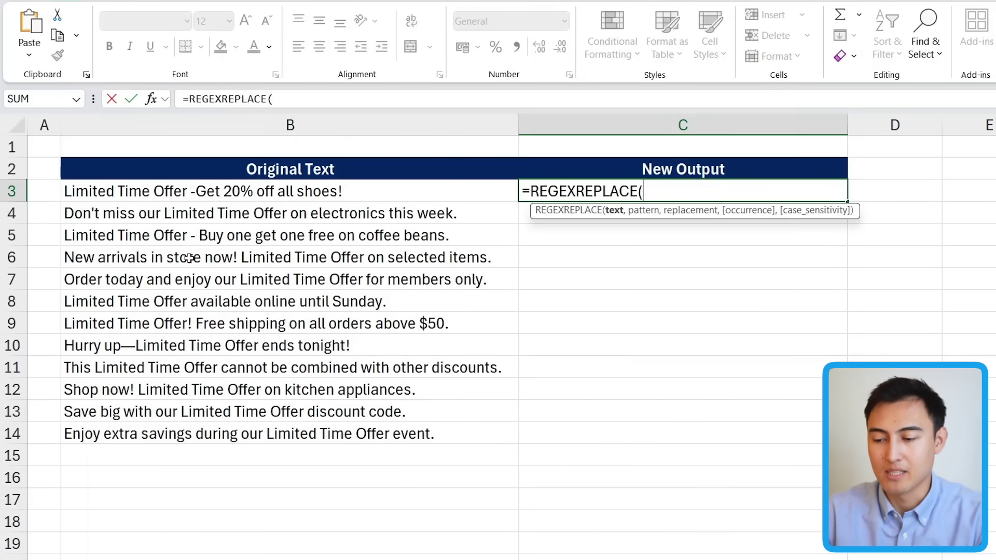
left_click(350, 190)
key("ctrl+shift+Down")
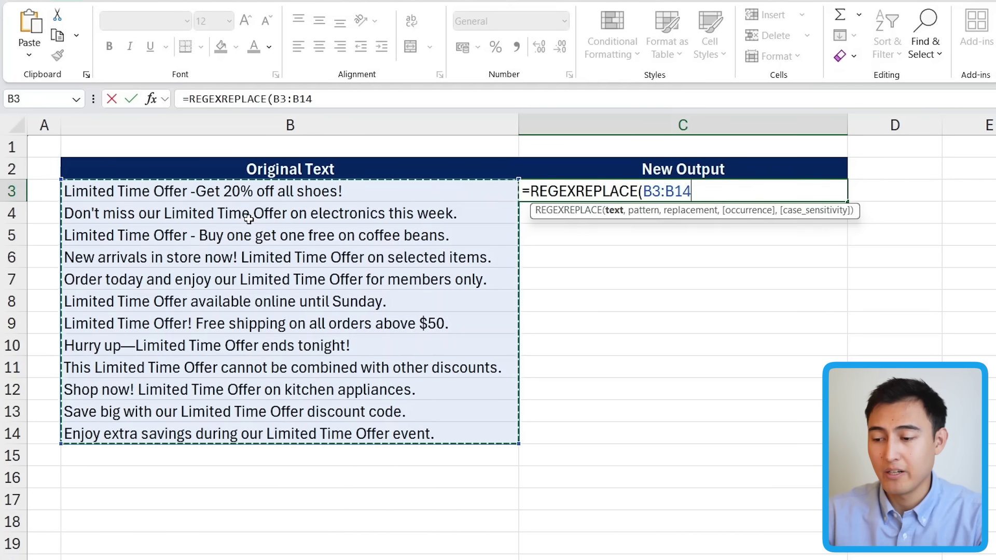
type(",")
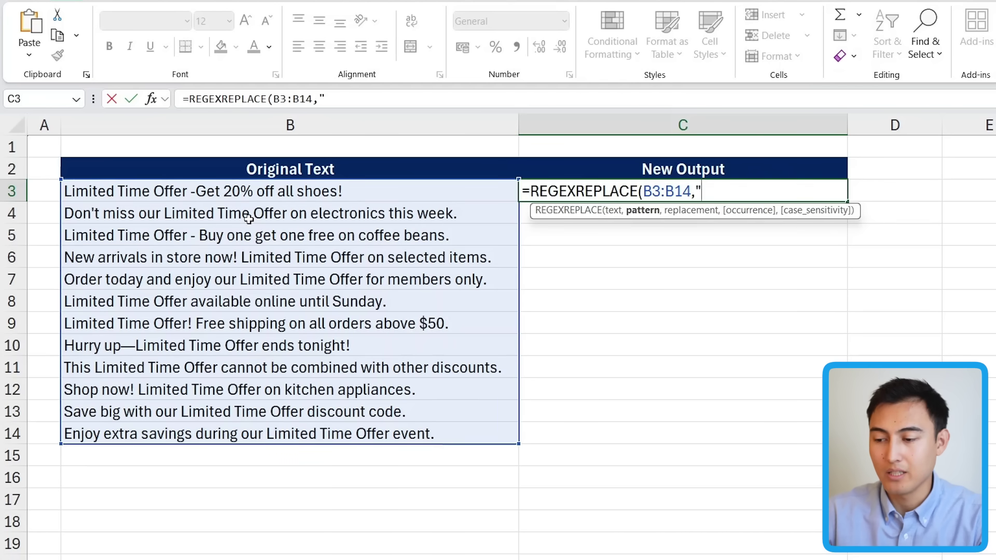
type("\"Limited Time Offer\",")
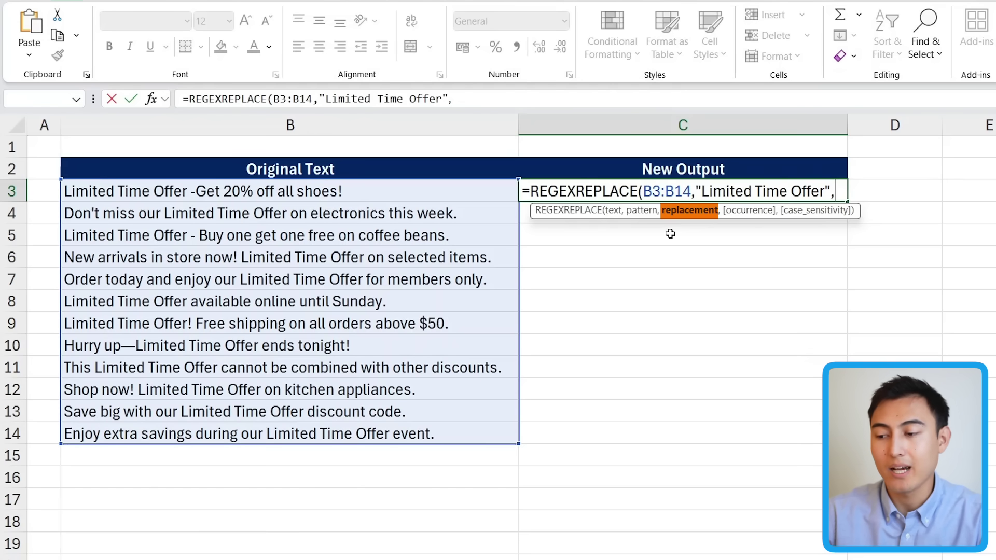
type("\"\"")
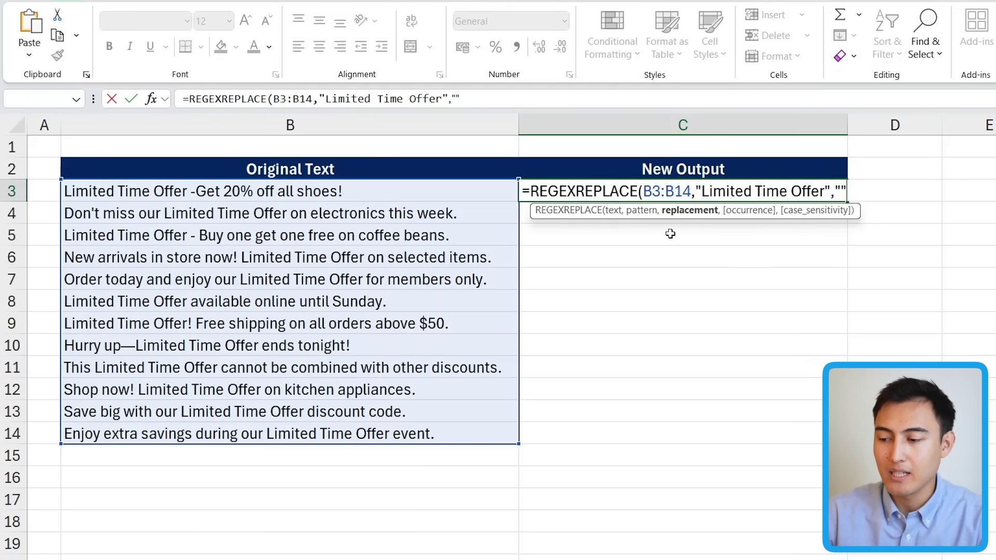
key("Return")
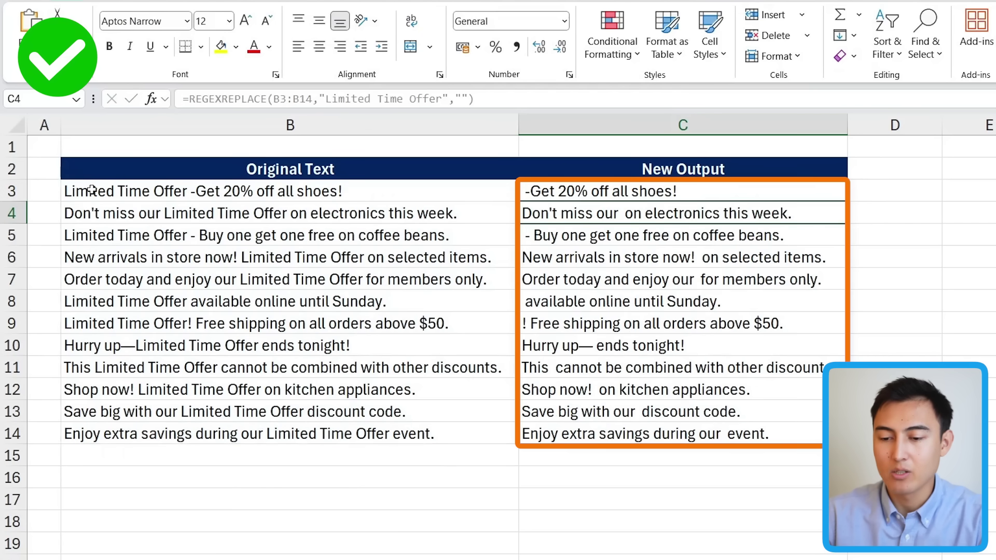
Set the C3 formula's replacement text to "10 day offer".
key("Up")
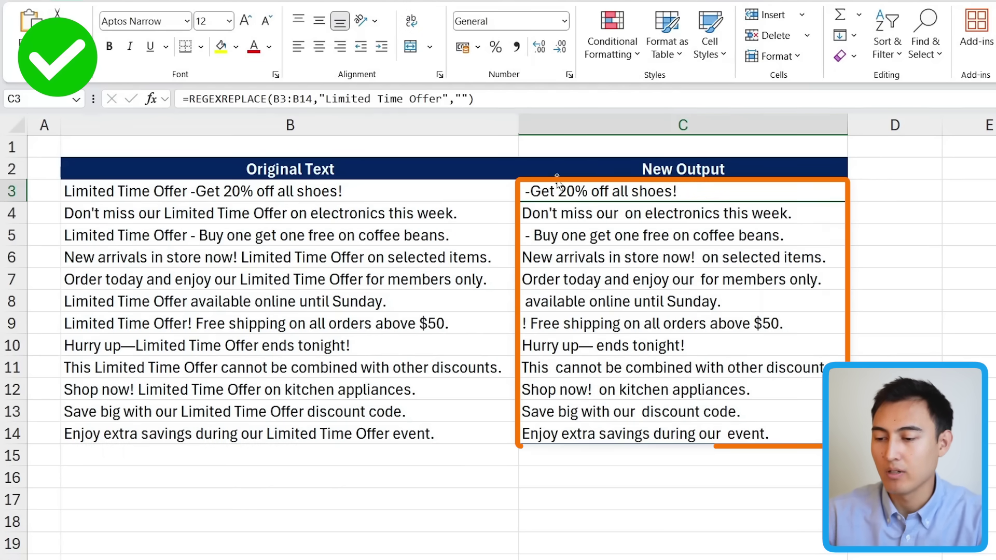
double_click(558, 191)
left_click(843, 190)
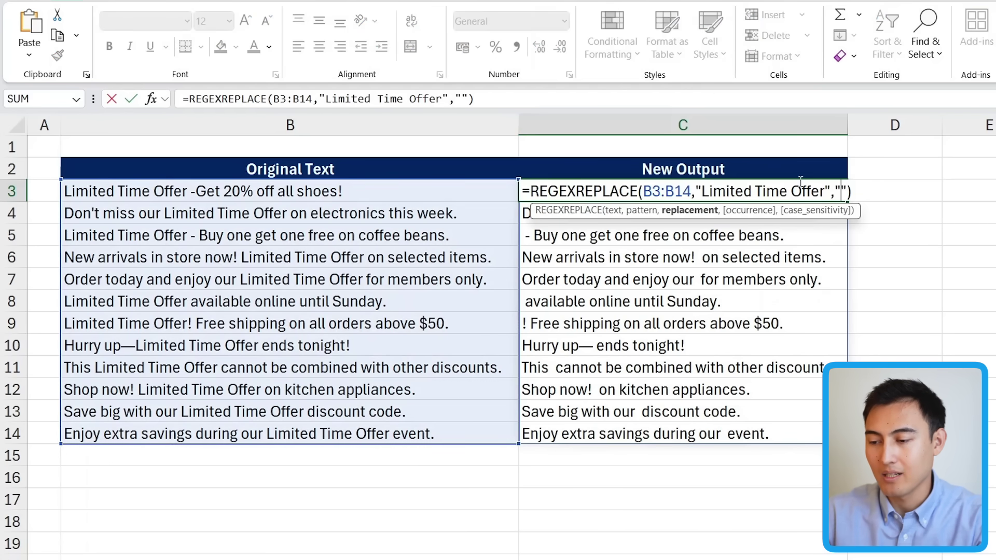
type("10 day offe")
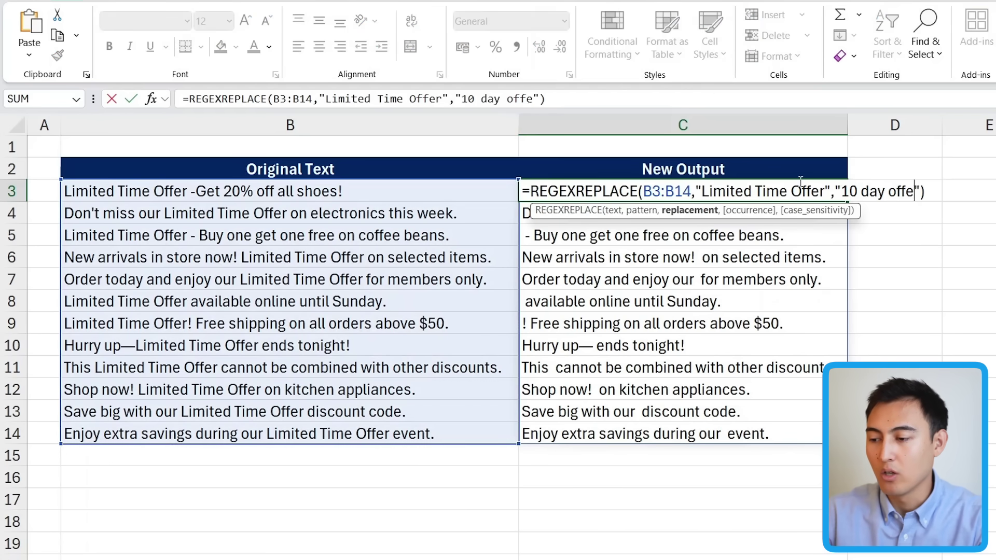
type("r")
key("Return")
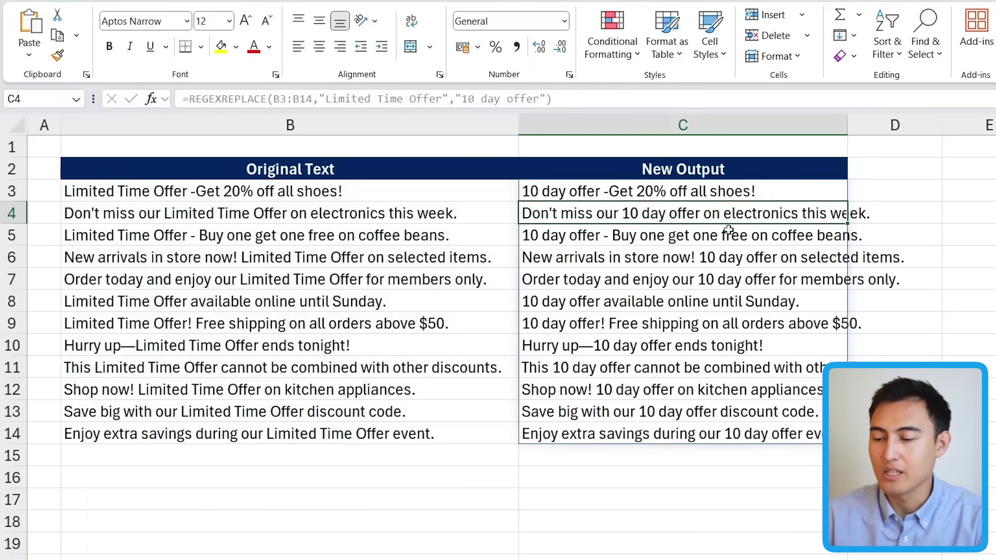
Add an occurrence argument of 0 to the C3 REGEXREPLACE formula.
key("Up")
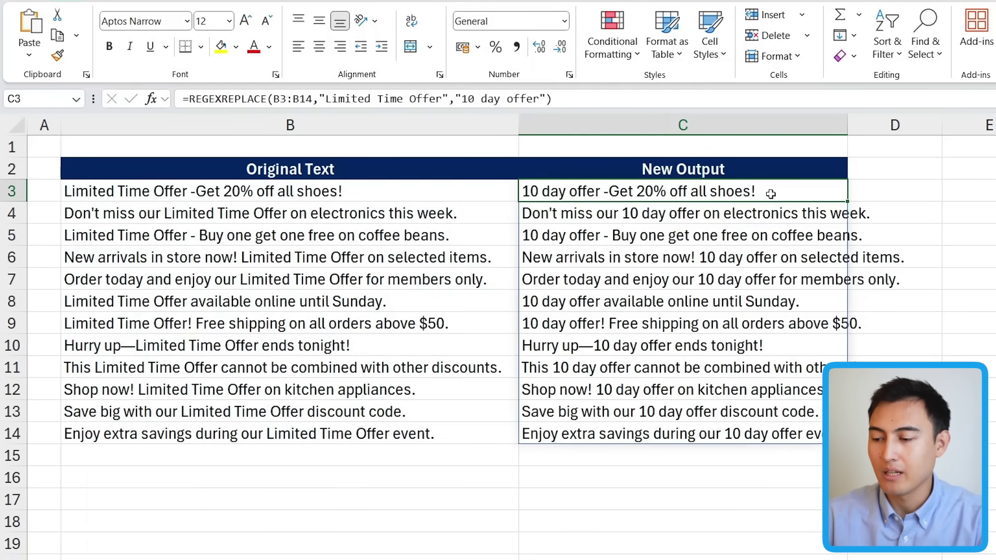
double_click(771, 193)
left_click(896, 191)
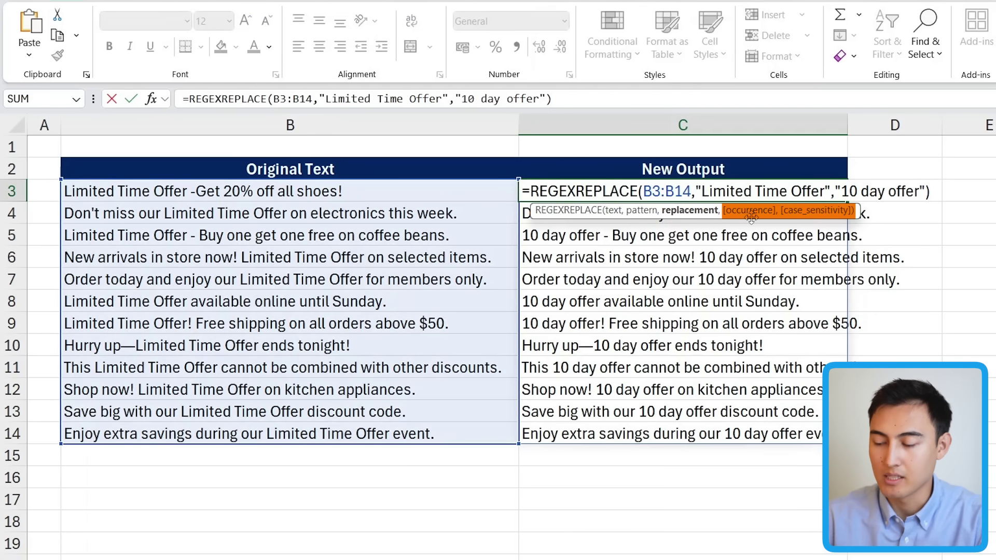
type(",")
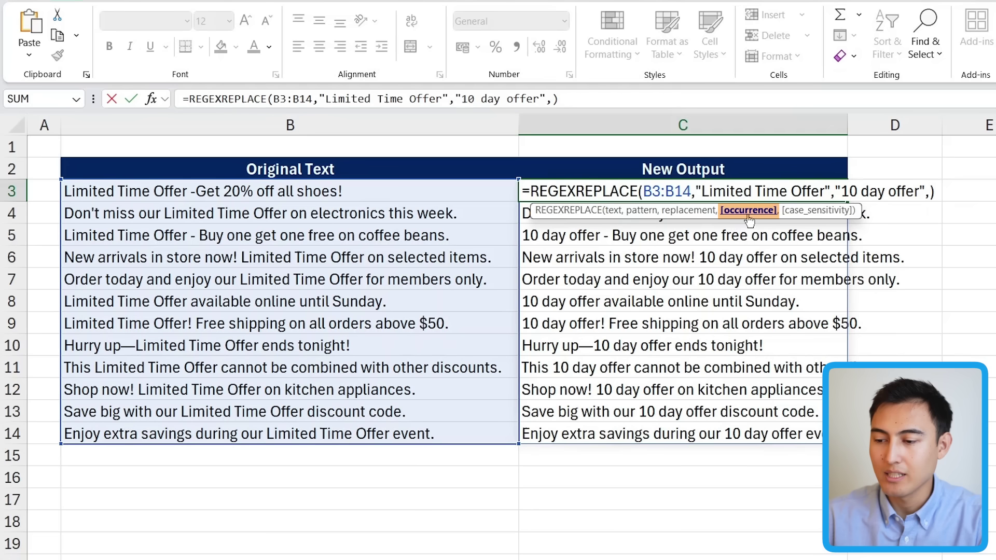
left_click(749, 221)
type("0")
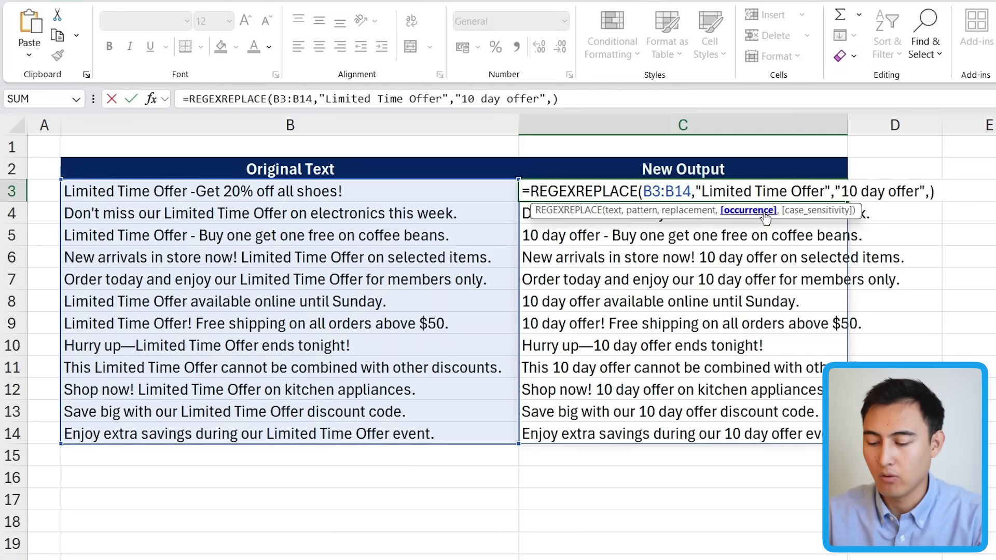
type(",")
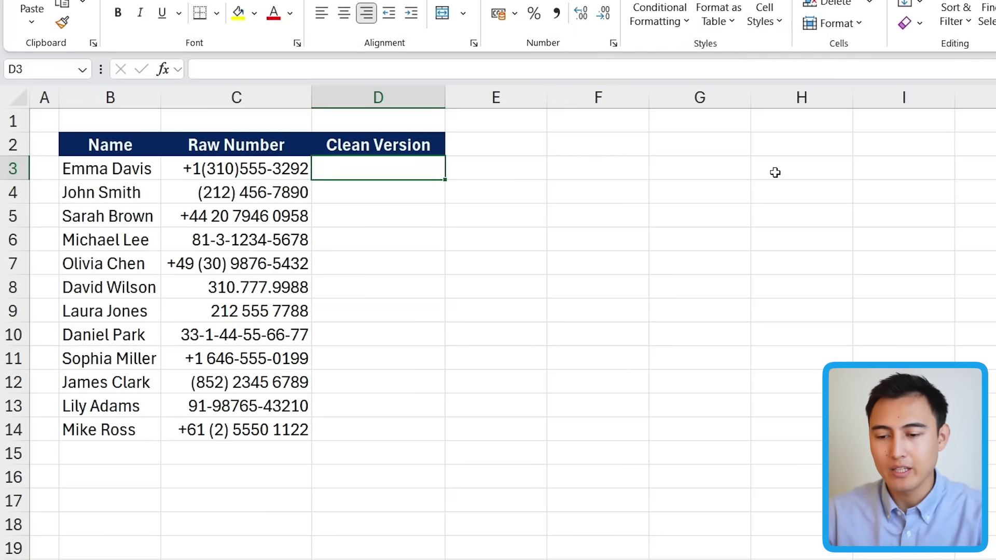
Enter =REGEXREPLACE(C3:C14,"[^0-9]","") in D3 to strip non-digits from the raw phone numbers.
key("Left")
key("ctrl+shift+Down")
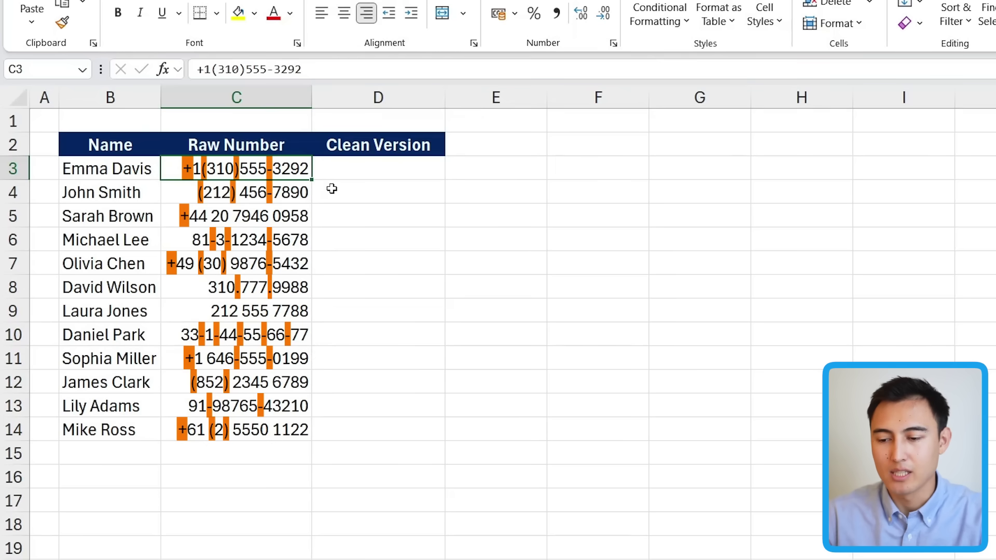
key("Right")
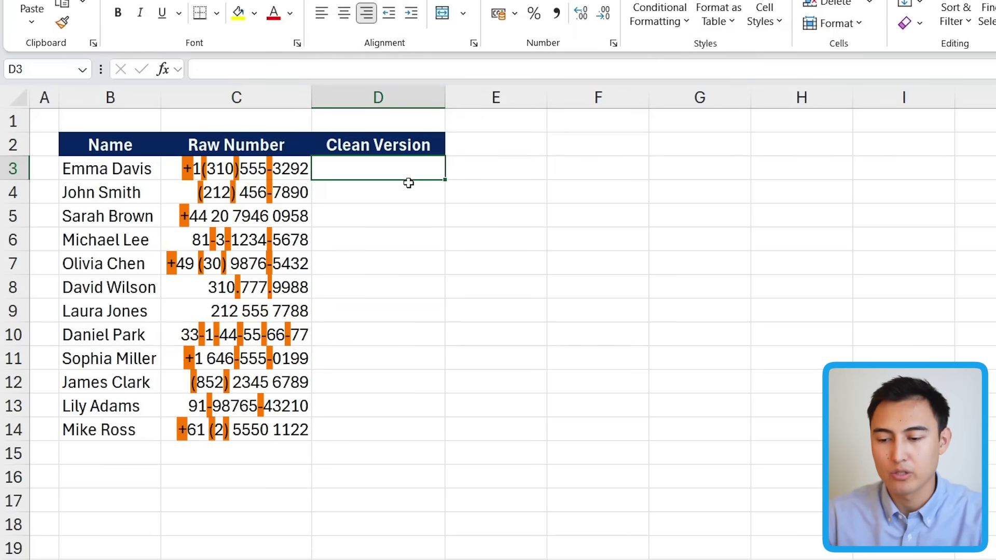
type("=regex")
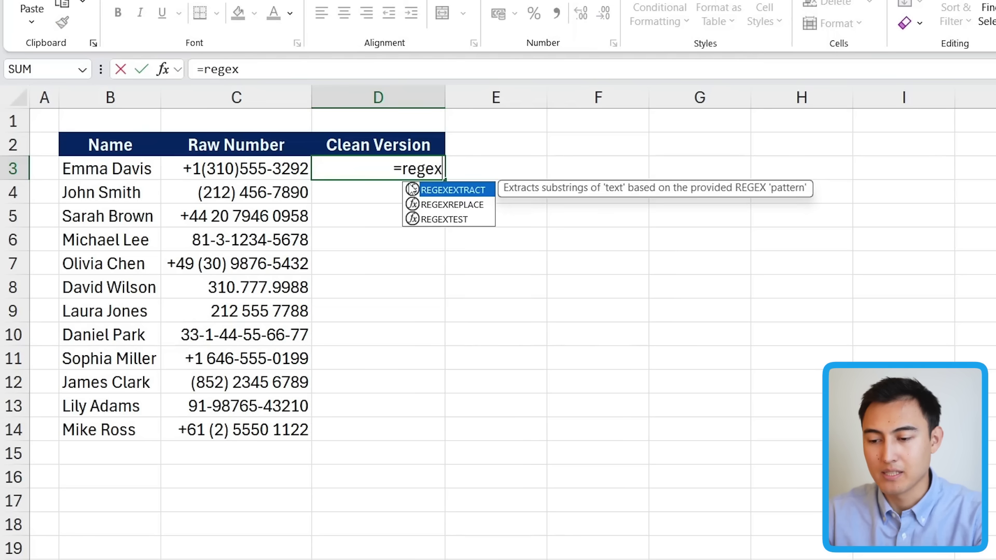
key("Down")
key("Tab")
key("Left")
key("ctrl+shift+Down")
type(",")
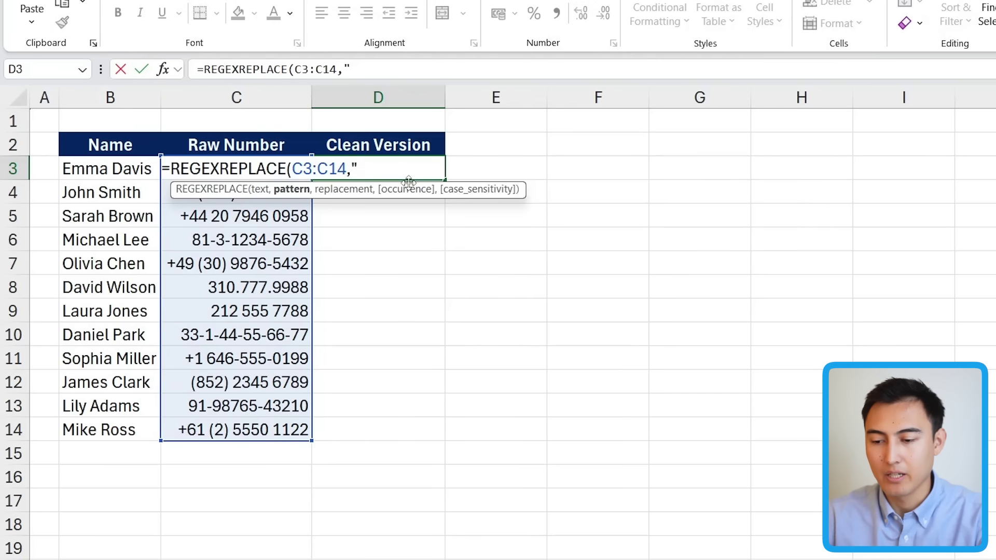
type("\"[")
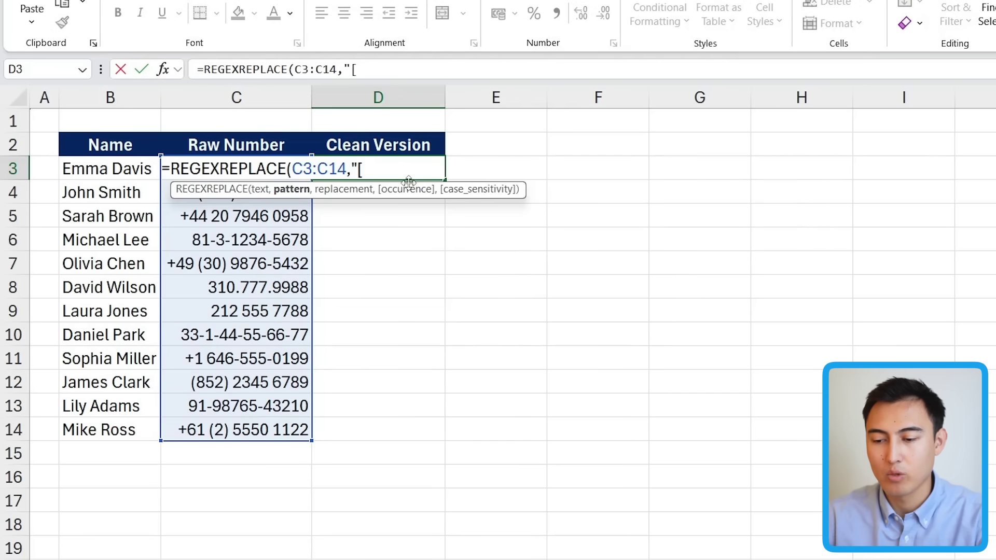
type("^")
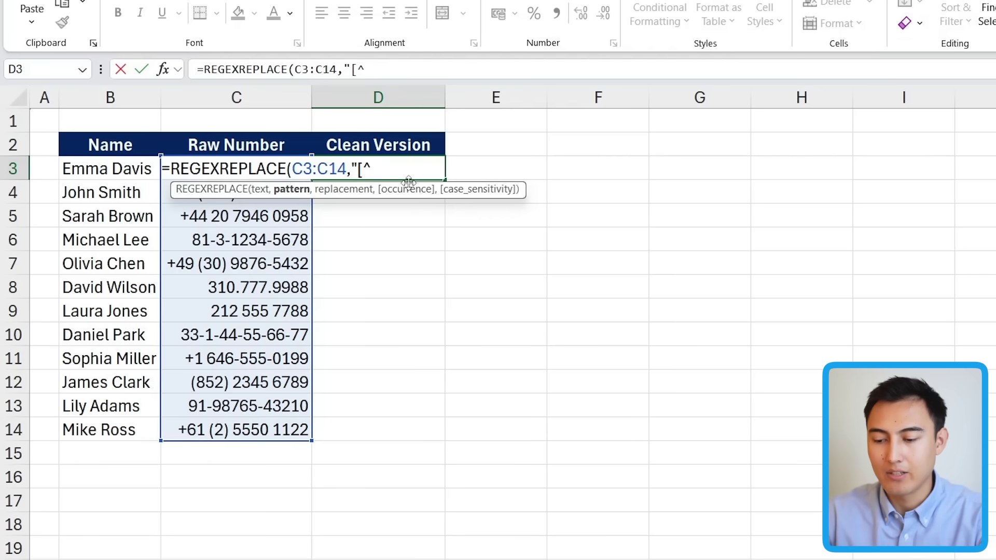
type("0-9]\"")
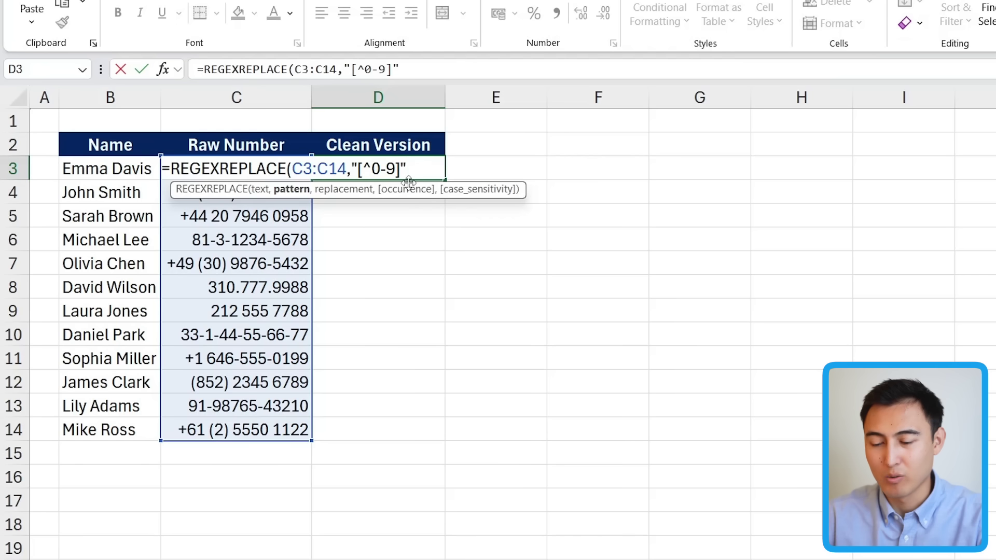
type(",\"\")")
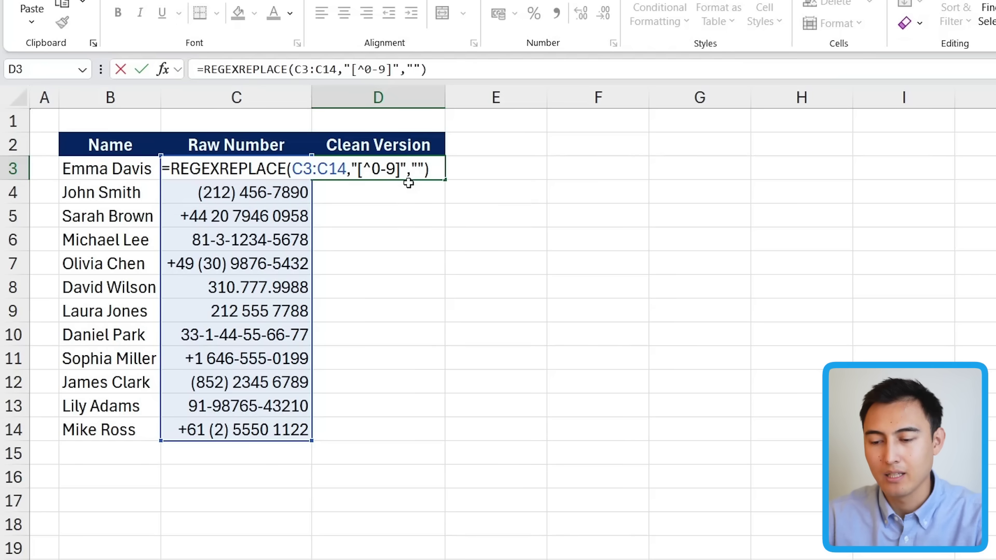
key("Return")
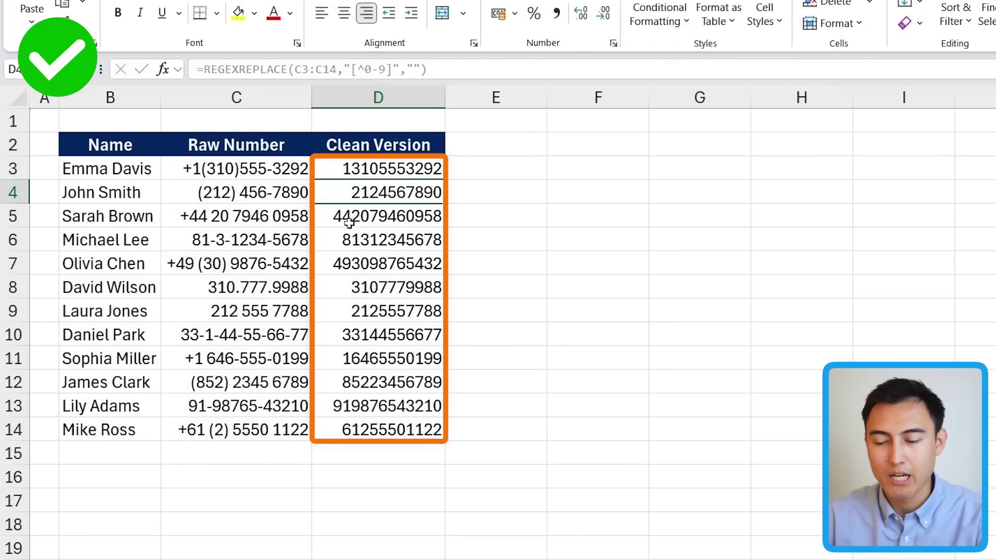
Review the D3 formula's pattern, highlighting the ^ negation and the 0-9 digit range.
key("Up")
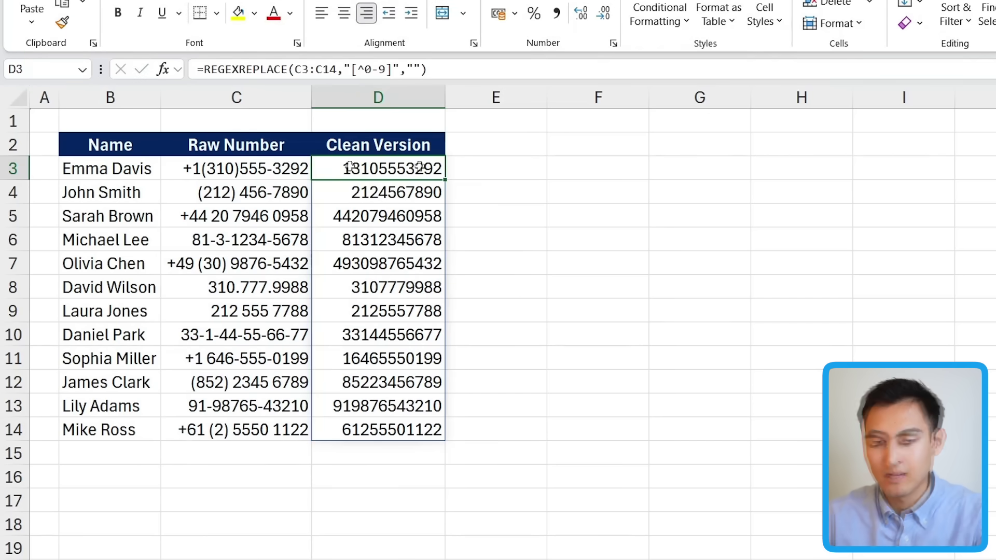
double_click(358, 169)
left_click(361, 169)
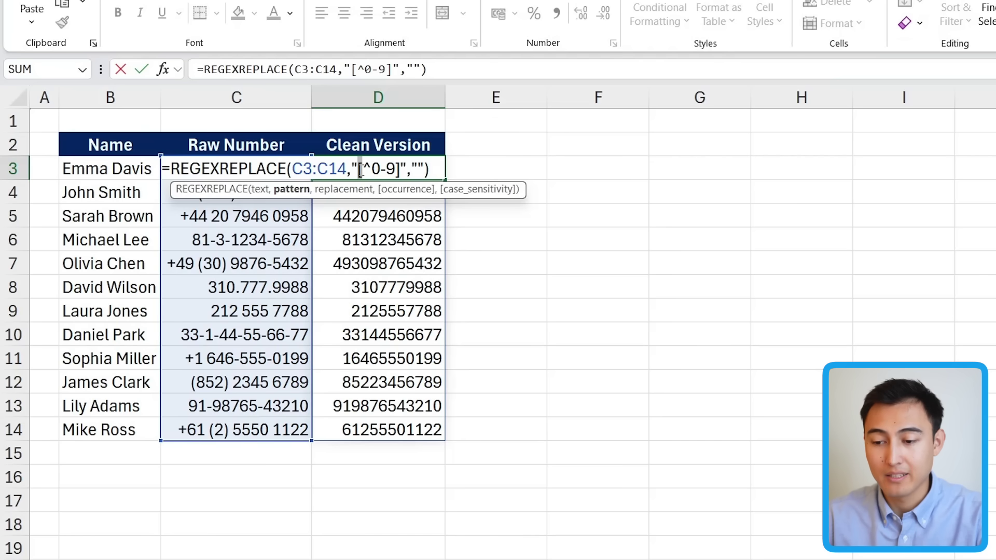
key("Right")
key("shift+Right")
key("shift+Right")
key("shift+Right")
key("Left")
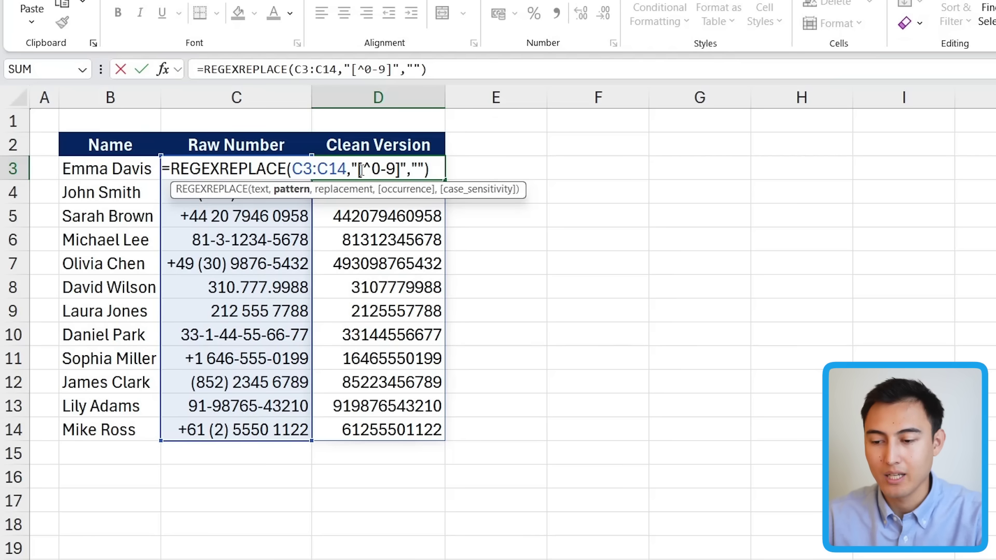
key("shift+Left")
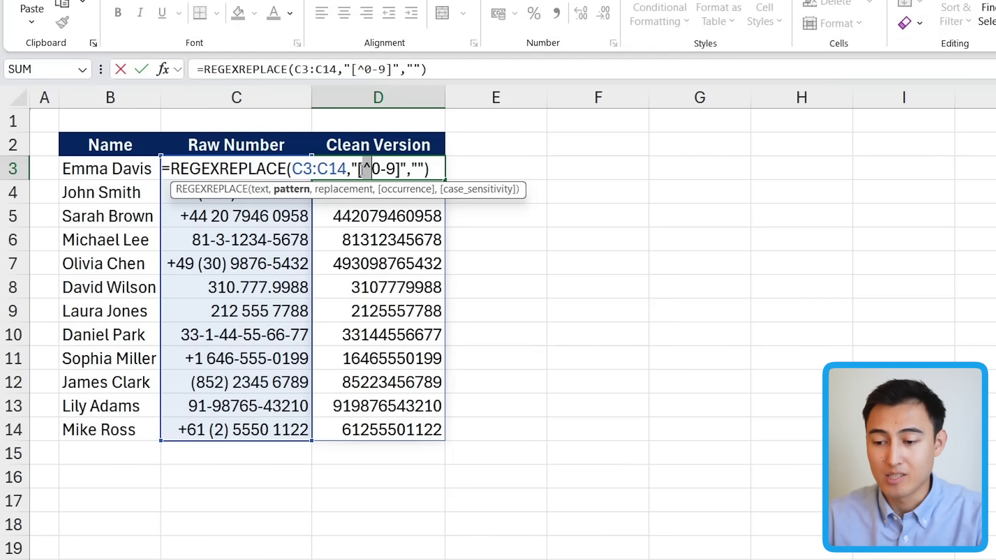
key("Right")
key("shift+Right")
key("shift+Right")
key("shift+Right")
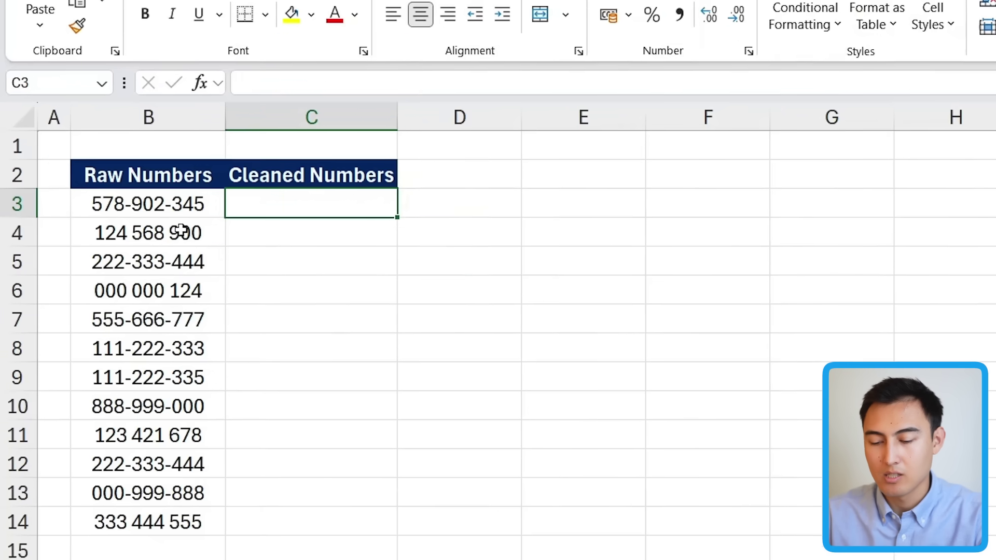
Paste =REGEXREPLACE(B3:B14,"\d(?=(?:\D*\d){3})","X") into C3, then review its pattern, {3} count and X replacement.
type("=REGEXREPLACE(B3:B14, \"\\d(?=(?:\\D*\\d){3})\", \"X\")")
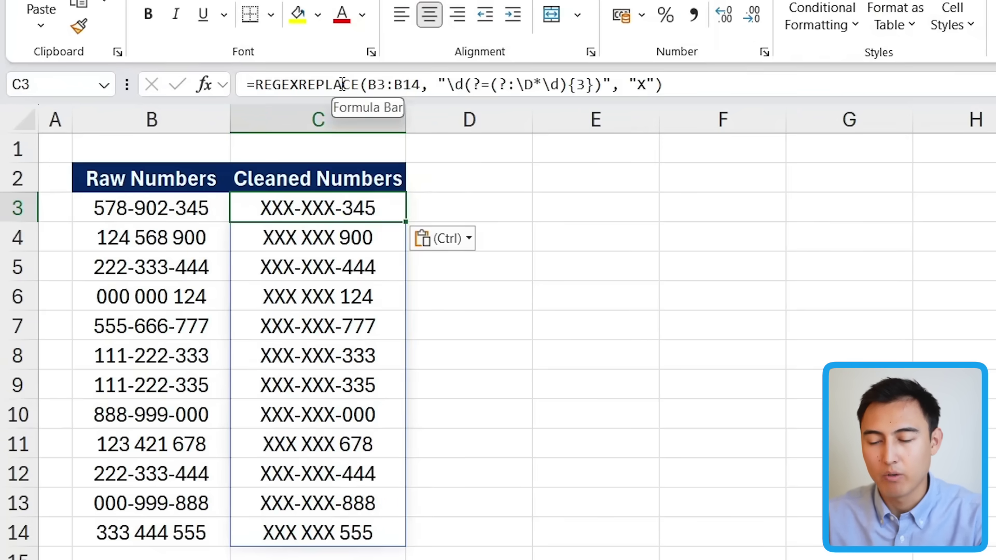
left_click(437, 85)
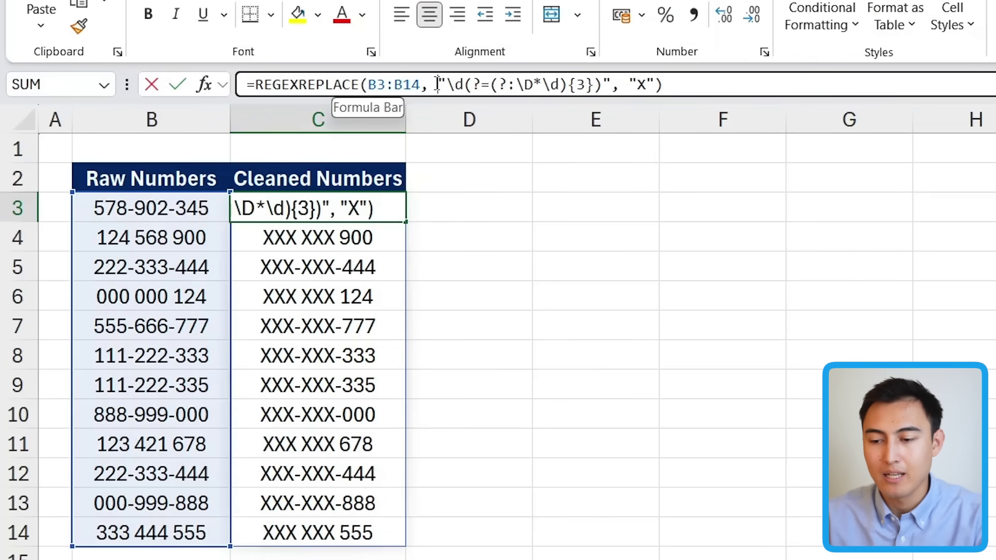
left_click_drag(438, 84, 610, 85)
left_click(640, 82)
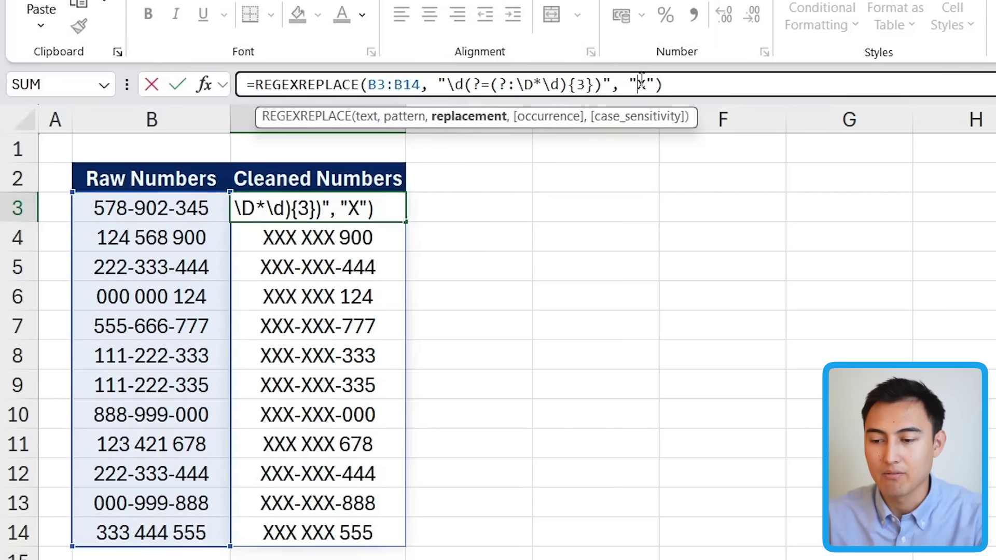
key("shift+Right")
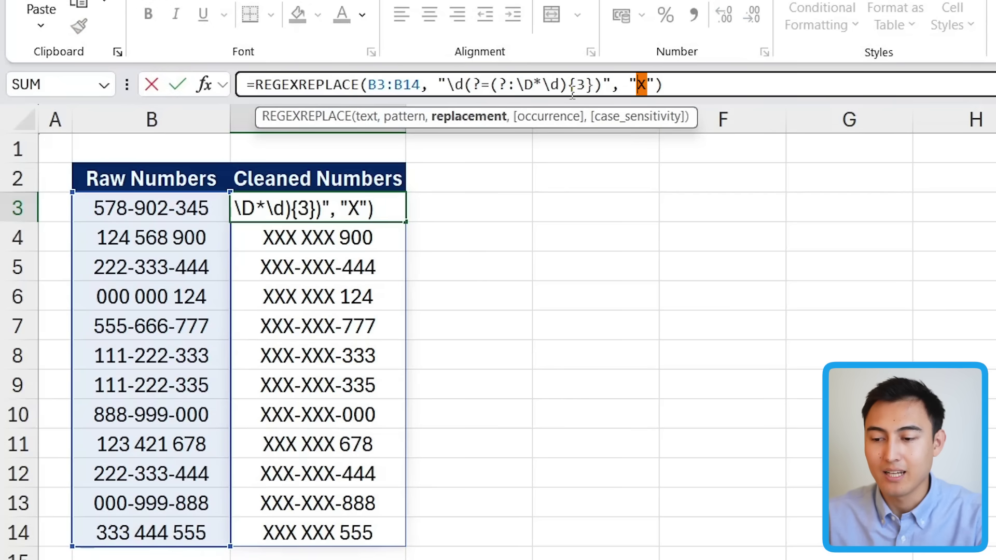
left_click_drag(567, 85, 585, 84)
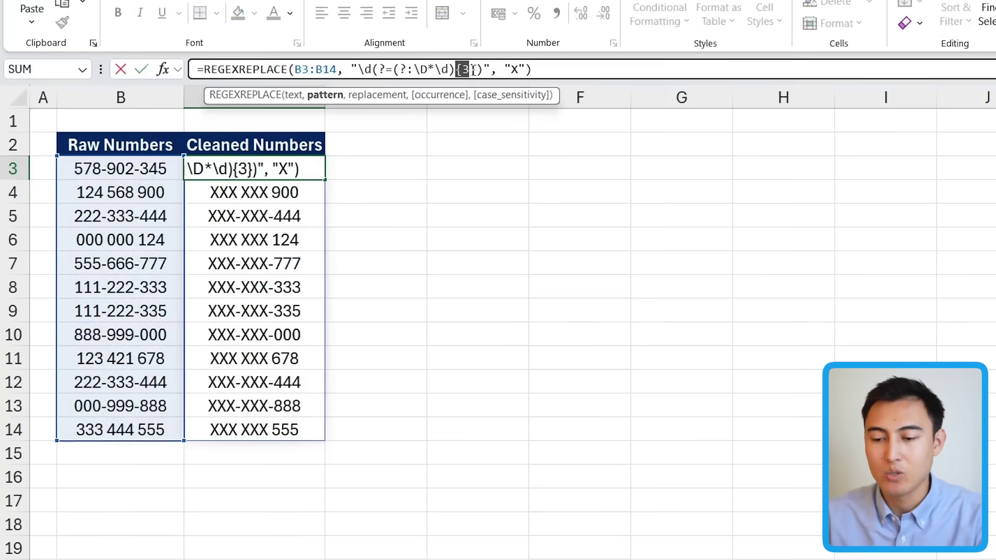
key("Escape")
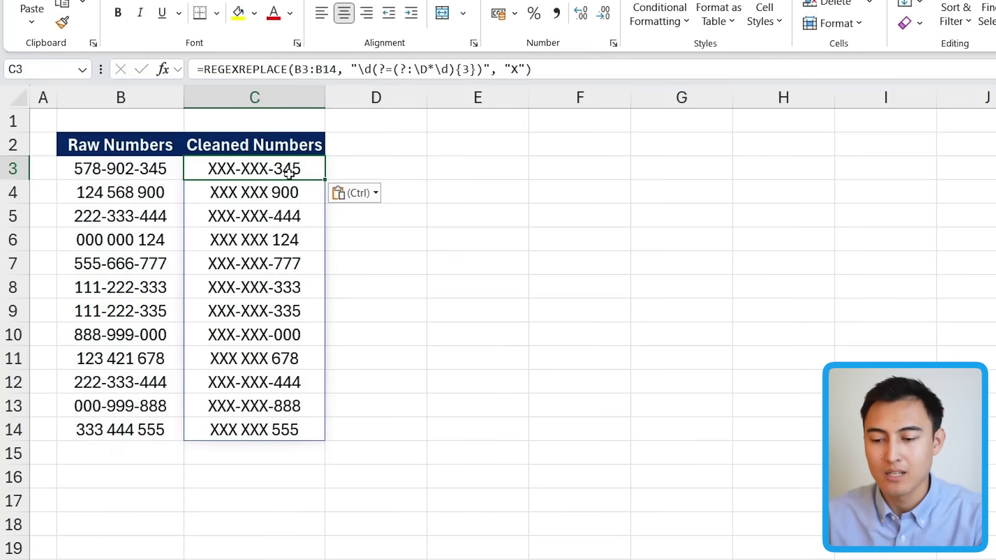
left_click(406, 150)
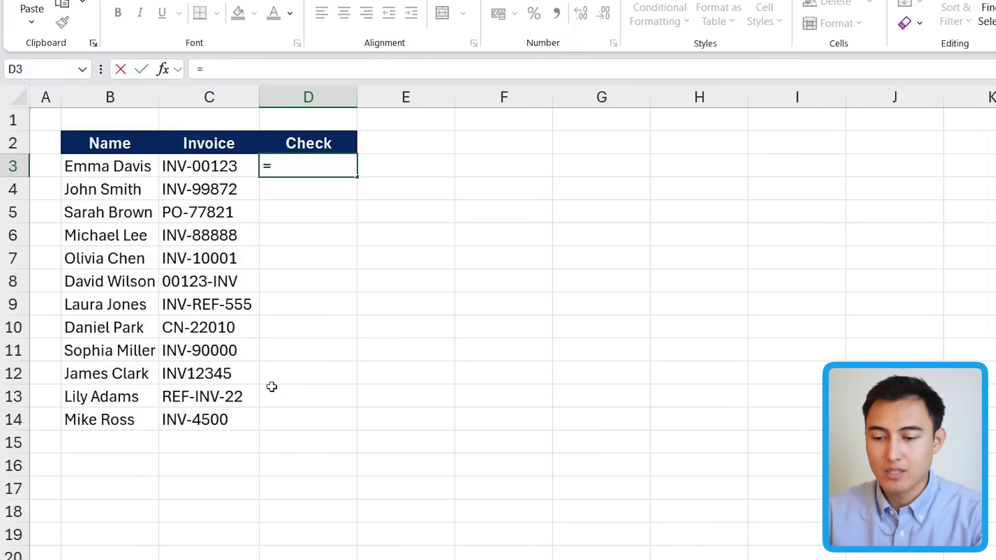
Enter =REGEXTEST(C3:C14,"^INV-") in D3 to spill TRUE/FALSE checks.
type("egex")
key("Down")
key("Down")
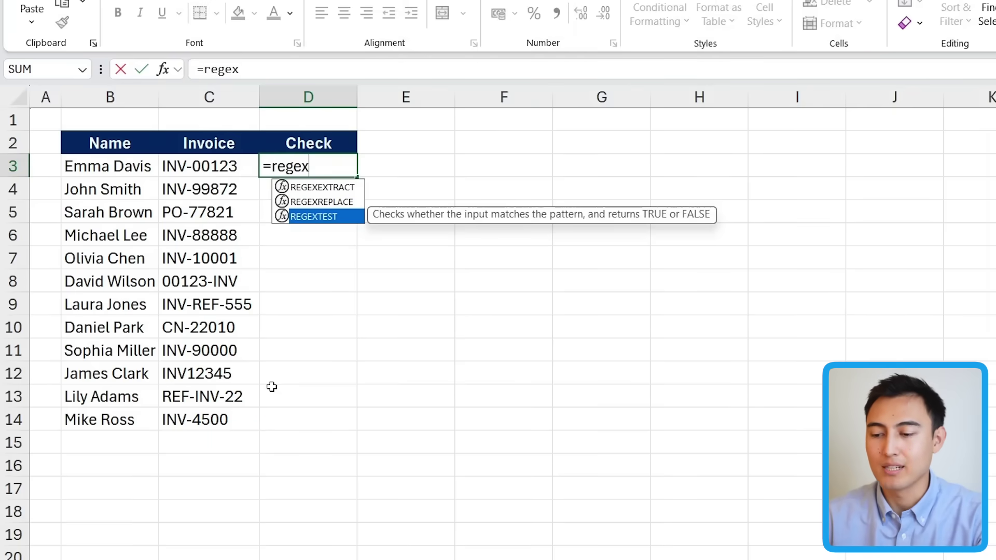
key("Tab")
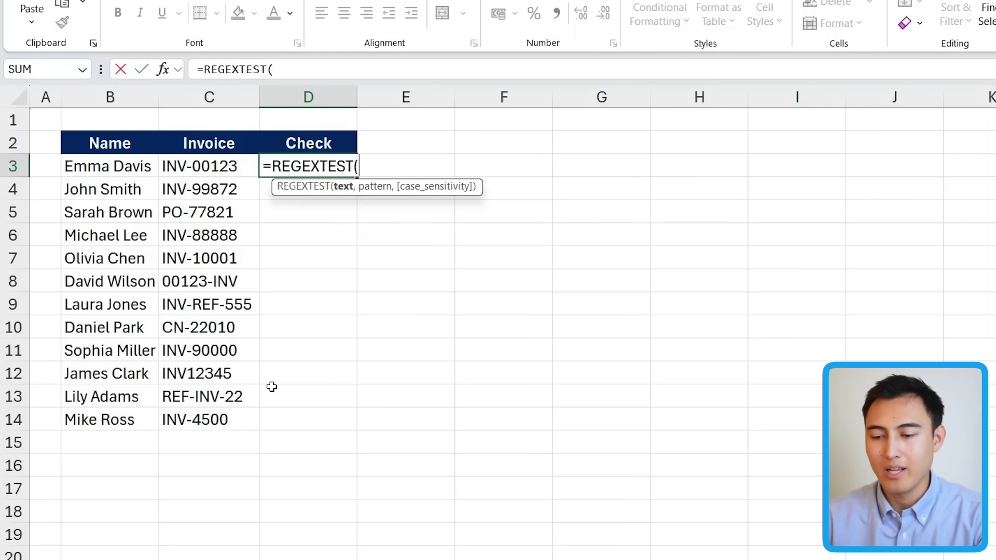
key("Left")
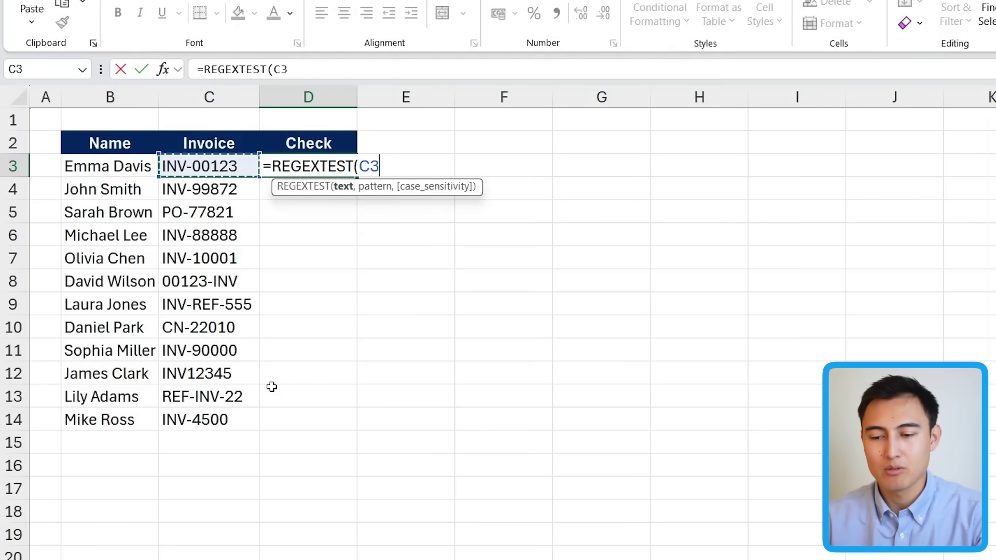
key("ctrl+shift+Down")
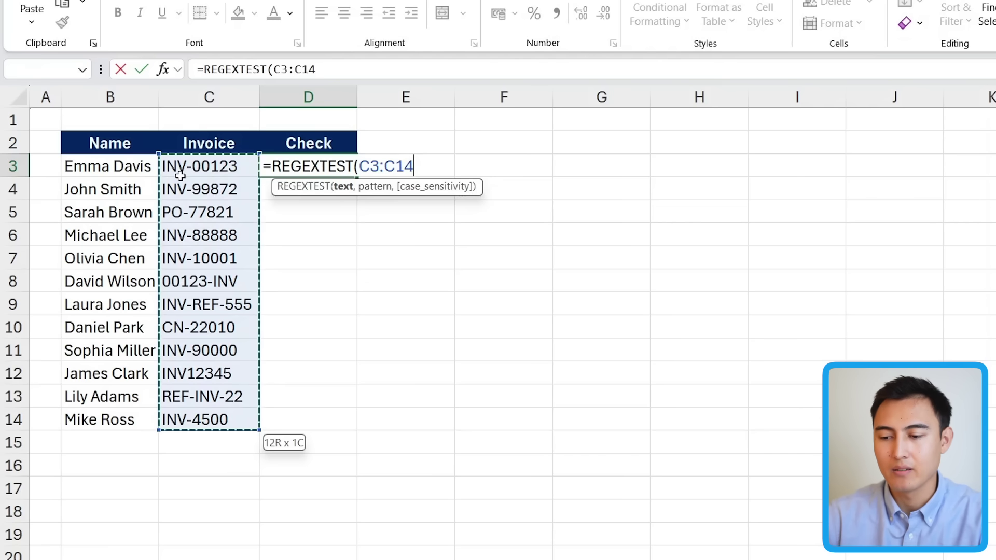
type(",")
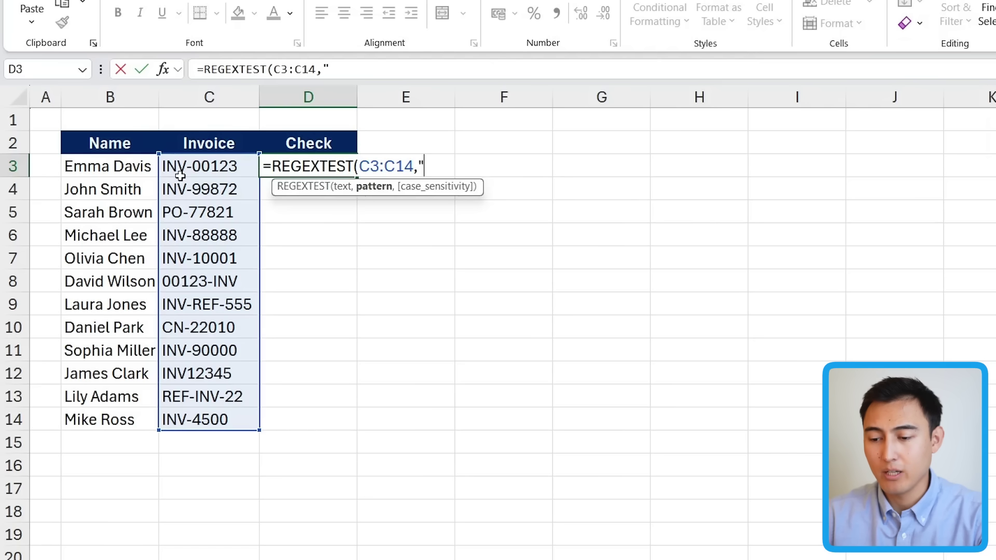
type("\"^INV-\"")
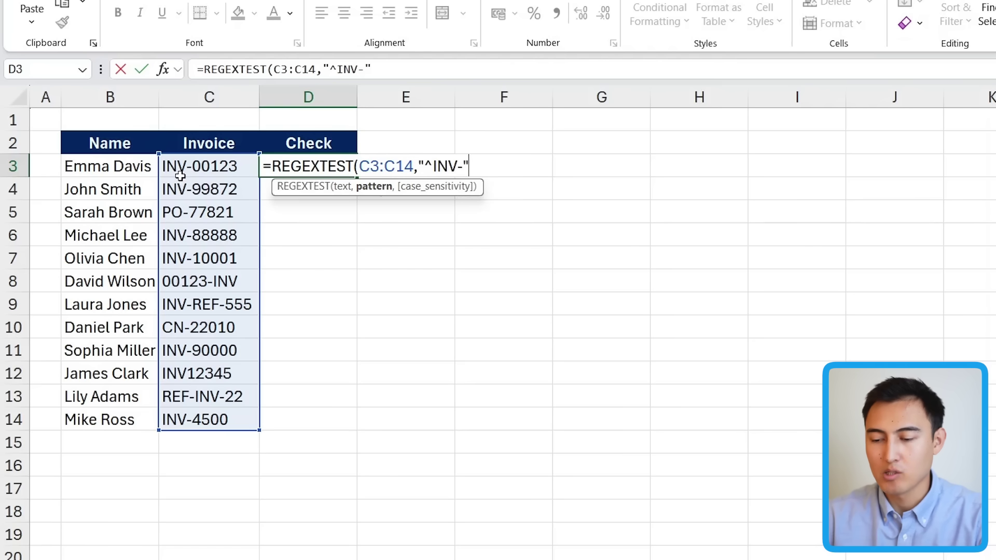
type(")")
key("Return")
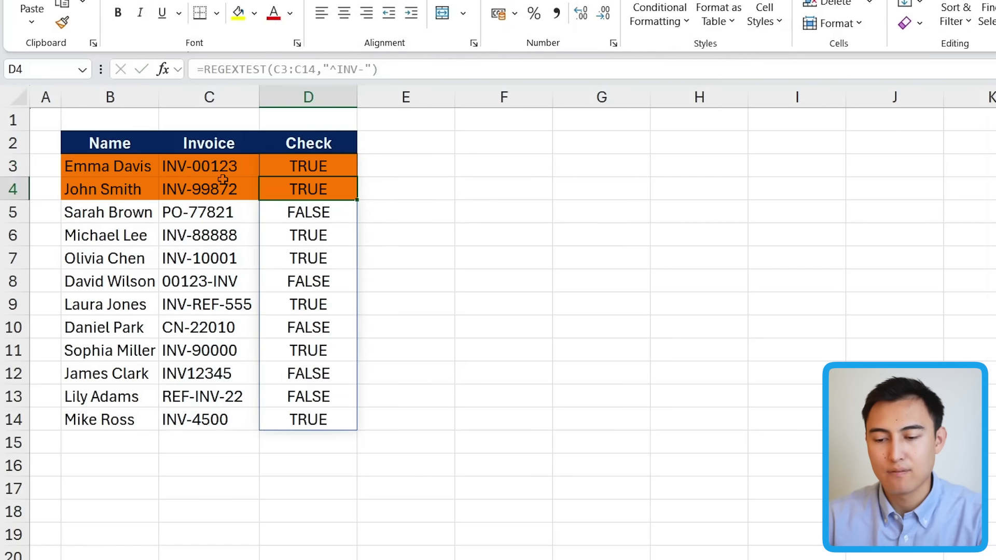
Review the FALSE results for invoices PO-77821 and REF-INV-22.
key("Up")
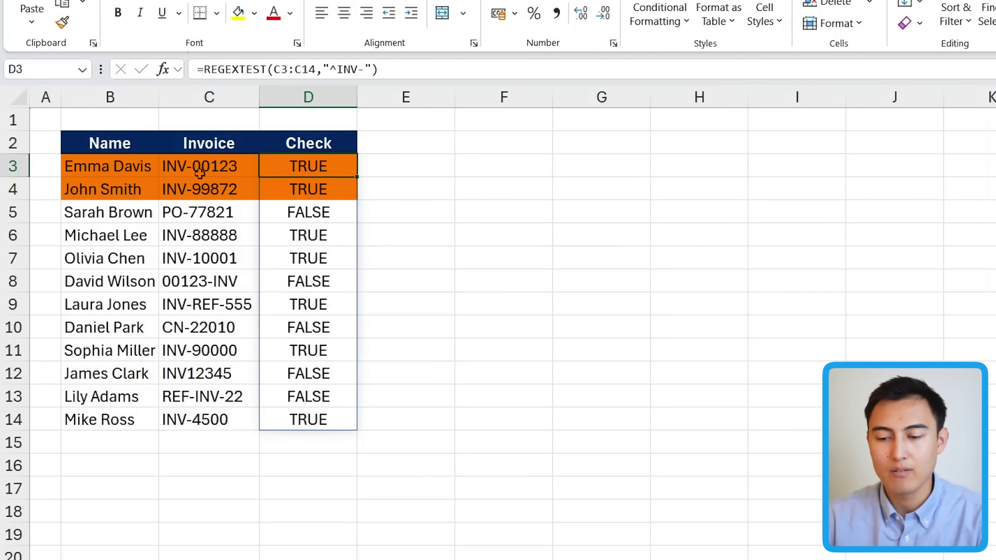
left_click(178, 209)
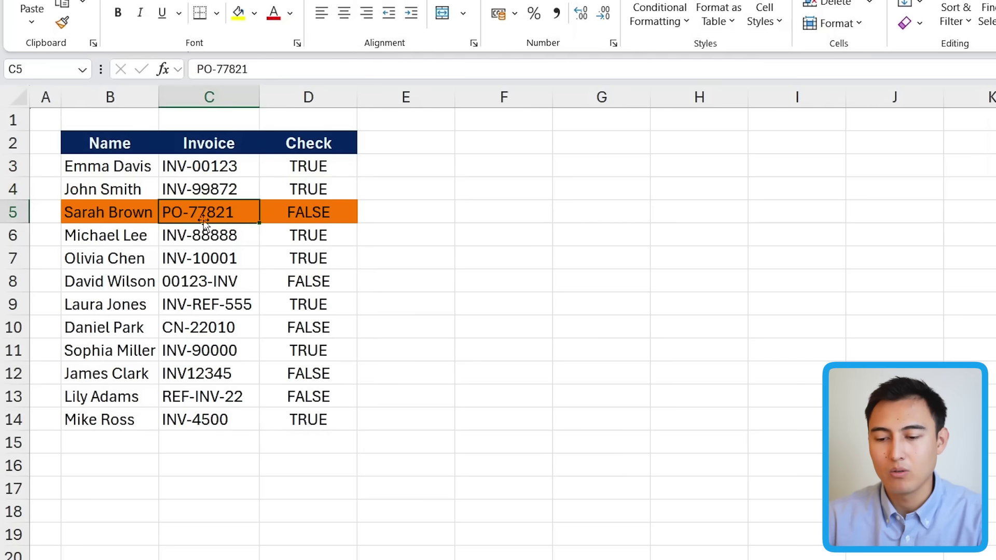
left_click(209, 410)
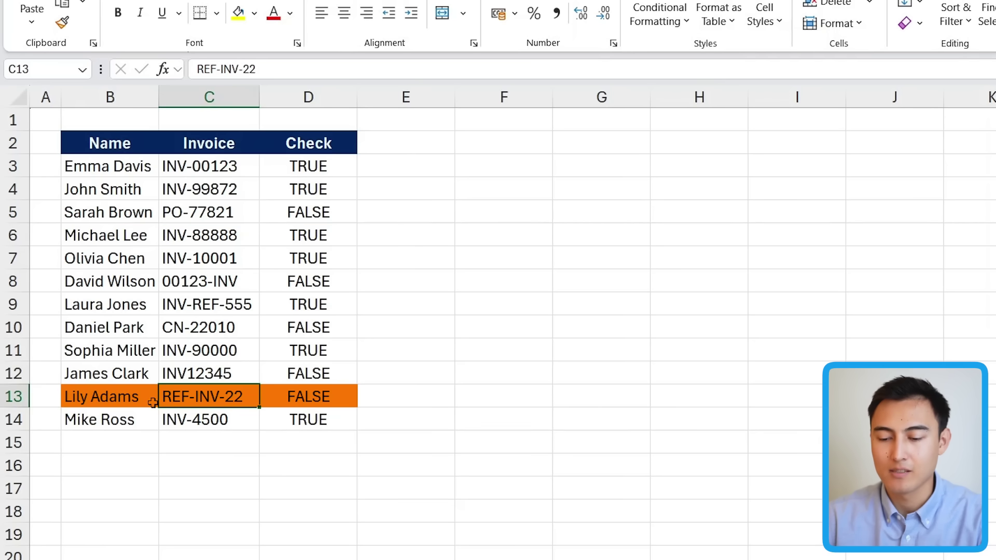
Remove the ^ anchor so the pattern reads "INV-", then confirm REF-INV-22 now returns TRUE.
left_click(307, 171)
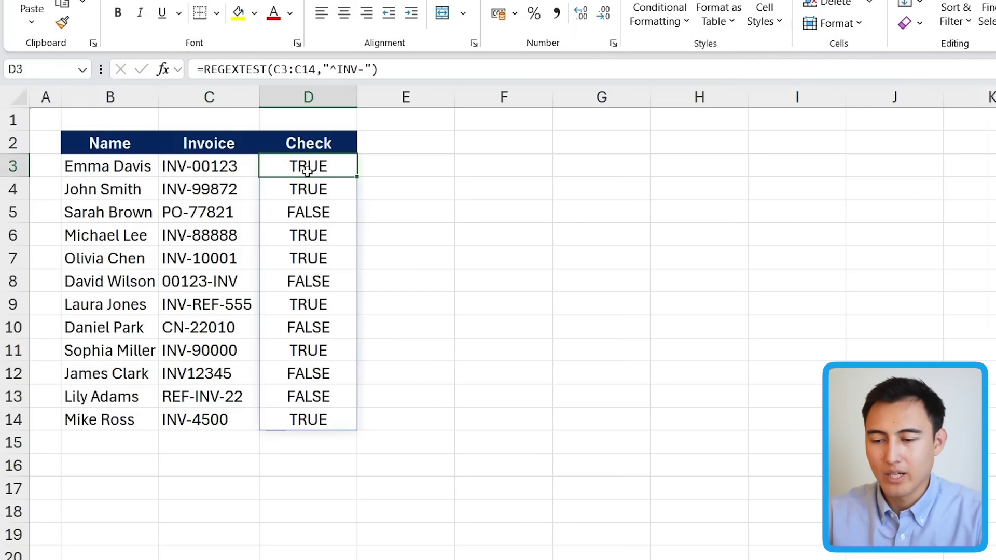
left_click(328, 70)
left_click_drag(329, 69, 334, 69)
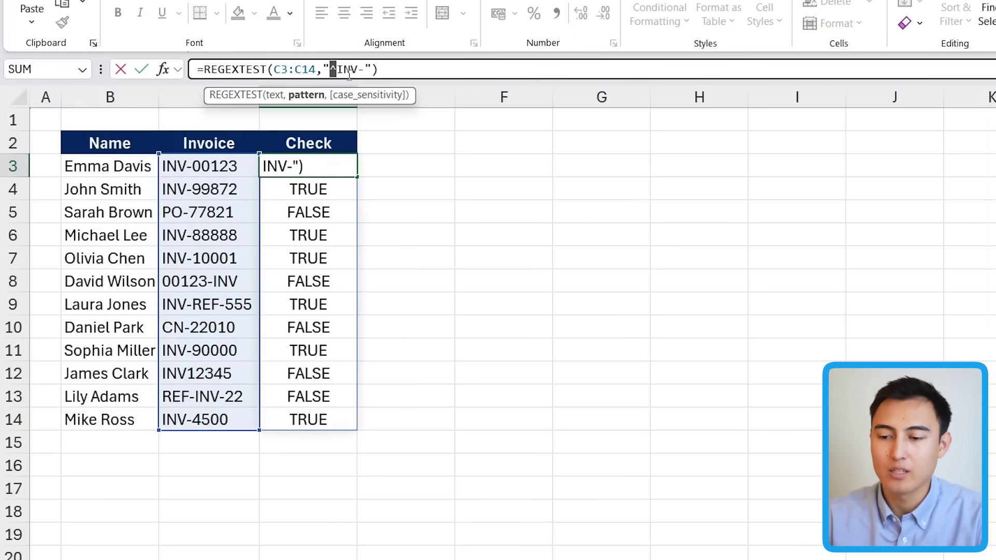
key("BackSpace")
key("Return")
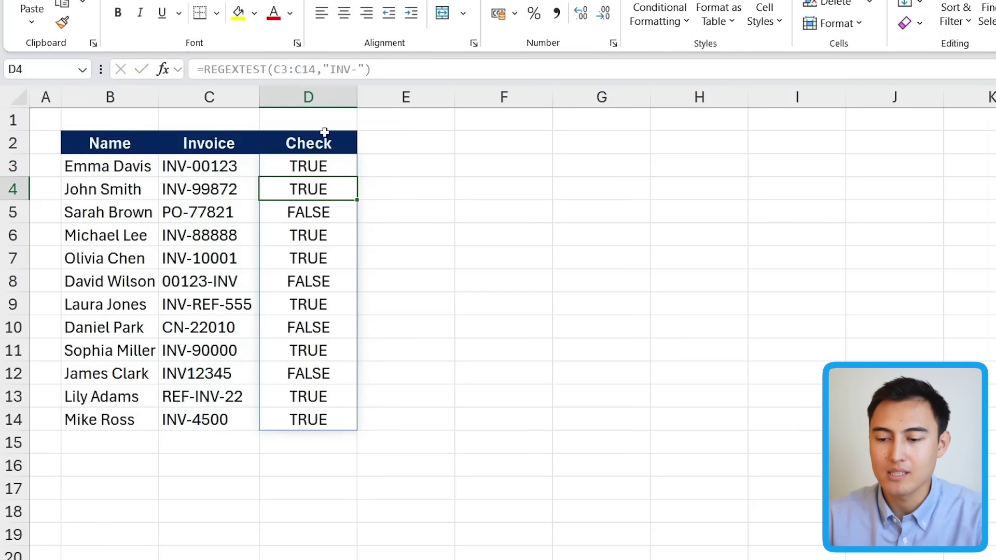
left_click(337, 166)
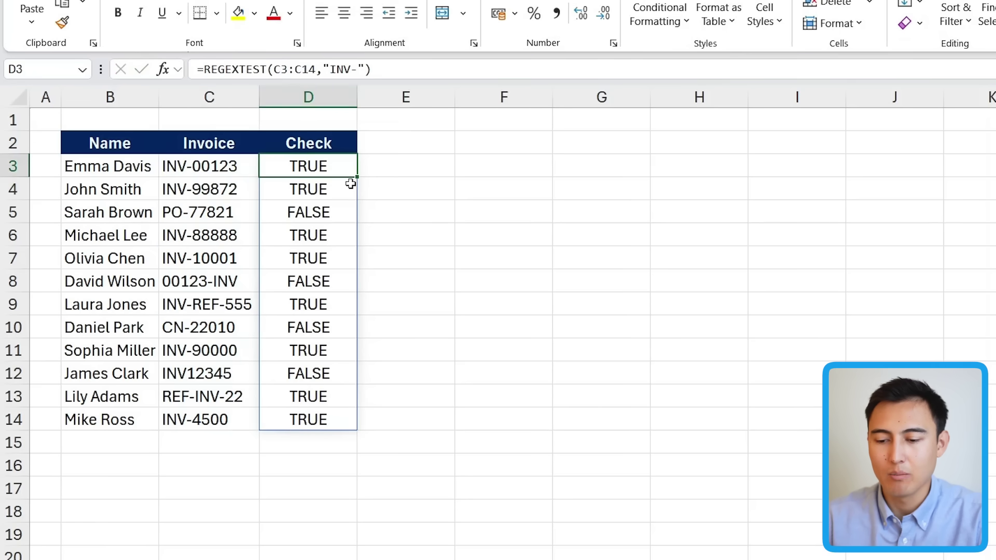
left_click(221, 403)
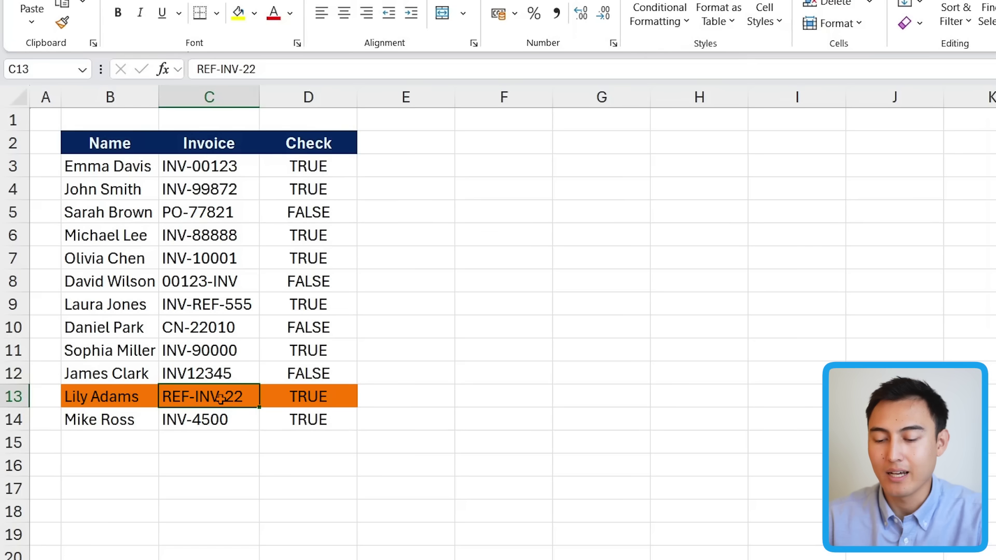
left_click(282, 399)
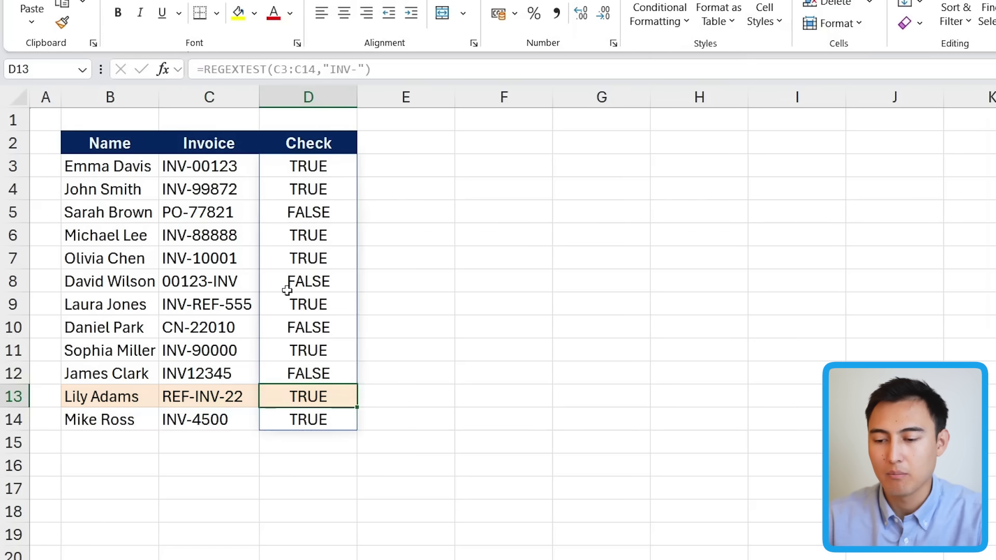
Revisit the D3 pattern, briefly re-adding and removing the ^ anchor to compare against INV-.
left_click(288, 166)
left_click(328, 72)
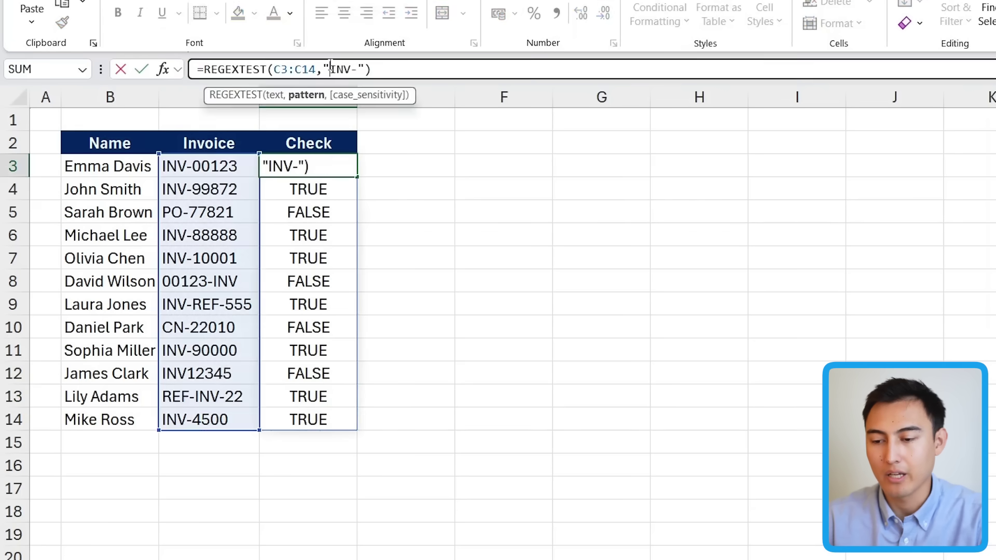
type("^")
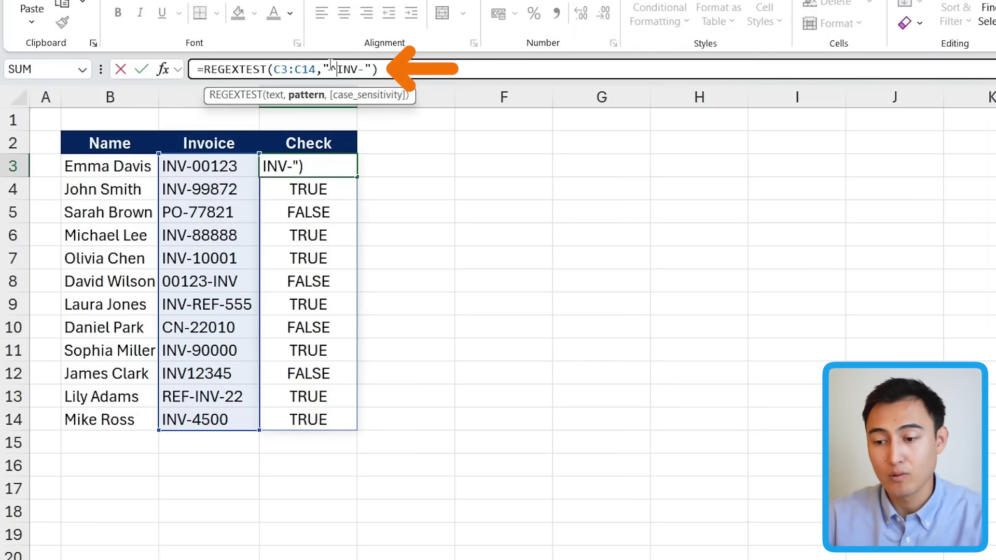
key("BackSpace")
key("ctrl+shift+Right")
key("Right")
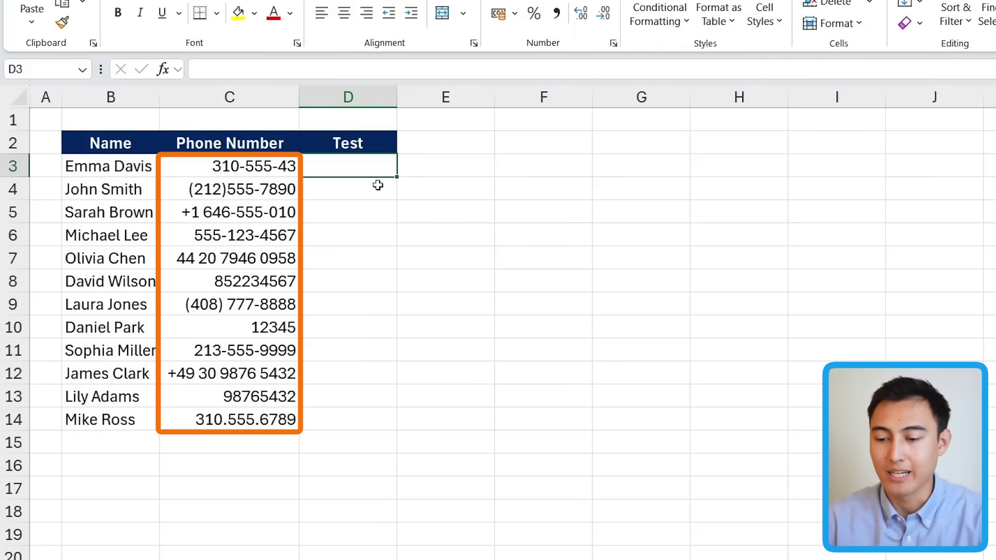
Paste =REGEXTEST(C3:C14,"^\D*(\d\D*){10}$") into D3 and review its pattern, including the {10} count.
type("=REGEXTEST(C3:C14, \"^\\D*(\\d\\D*){10}$\")")
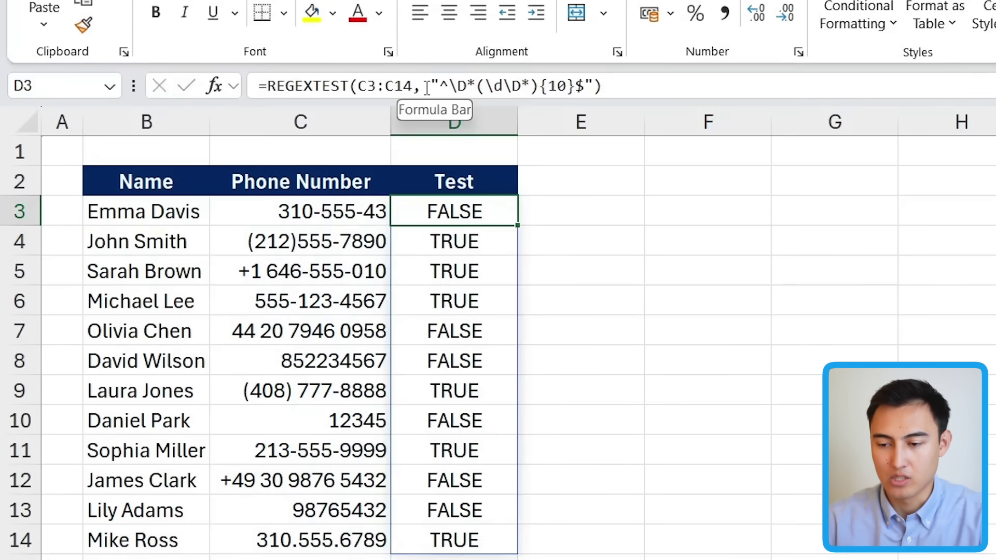
left_click(423, 87)
key("shift+Right")
key("shift+Right")
key("shift+Right")
key("shift+Right")
key("shift+Right")
key("shift+Right")
key("shift+Right")
key("shift+Right")
key("shift+Right")
key("shift+Right")
key("shift+Right")
key("shift+Right")
key("shift+Right")
left_click(656, 88)
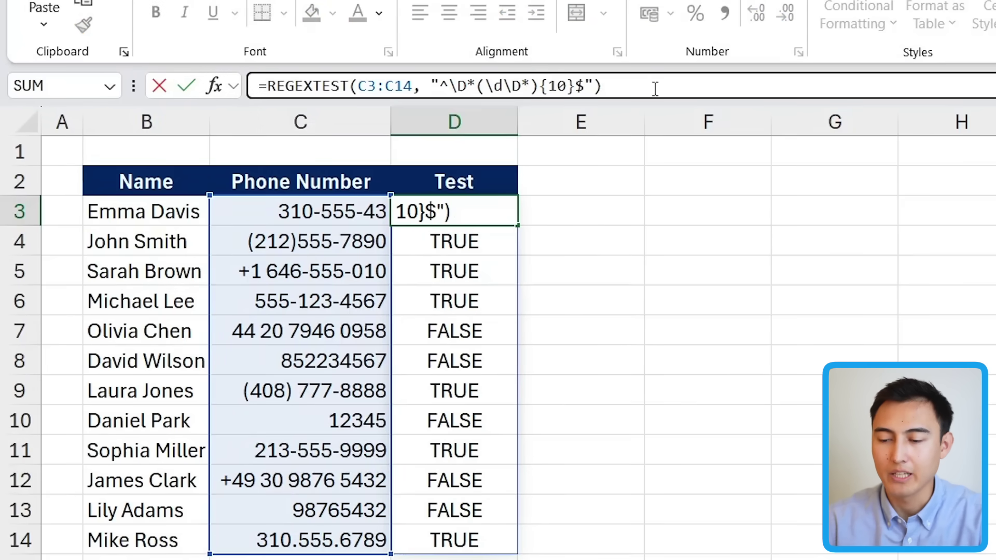
left_click(552, 85)
key("shift+Right")
key("shift+Right")
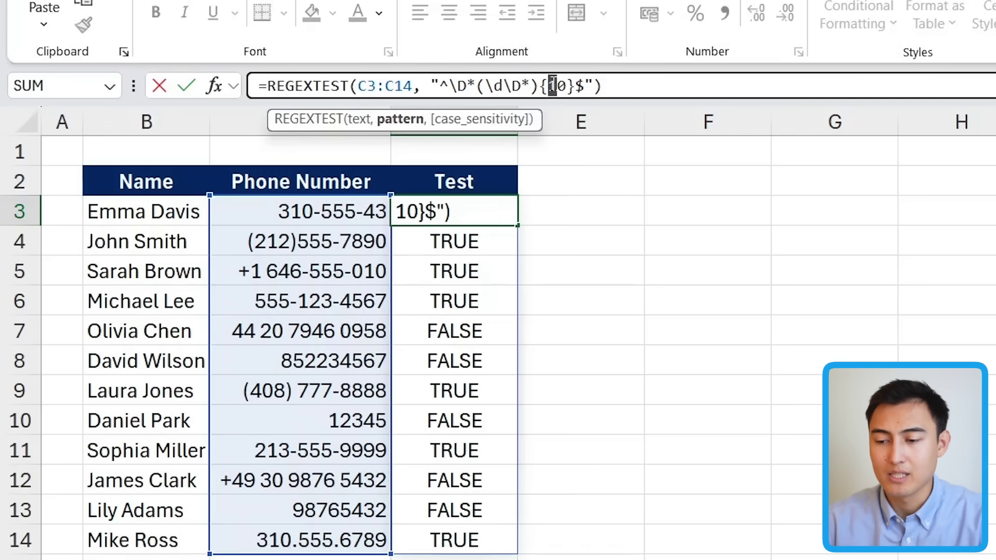
key("Return")
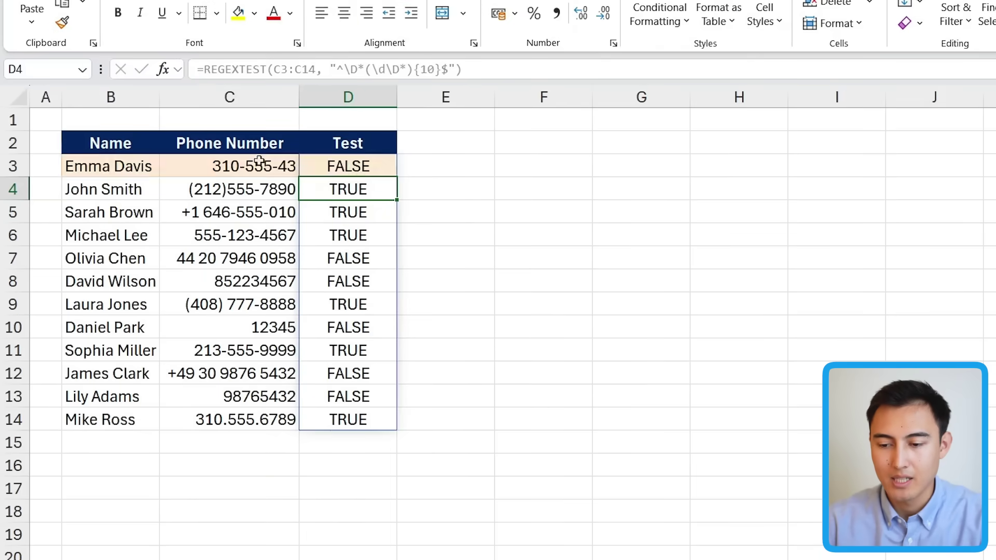
left_click(163, 170)
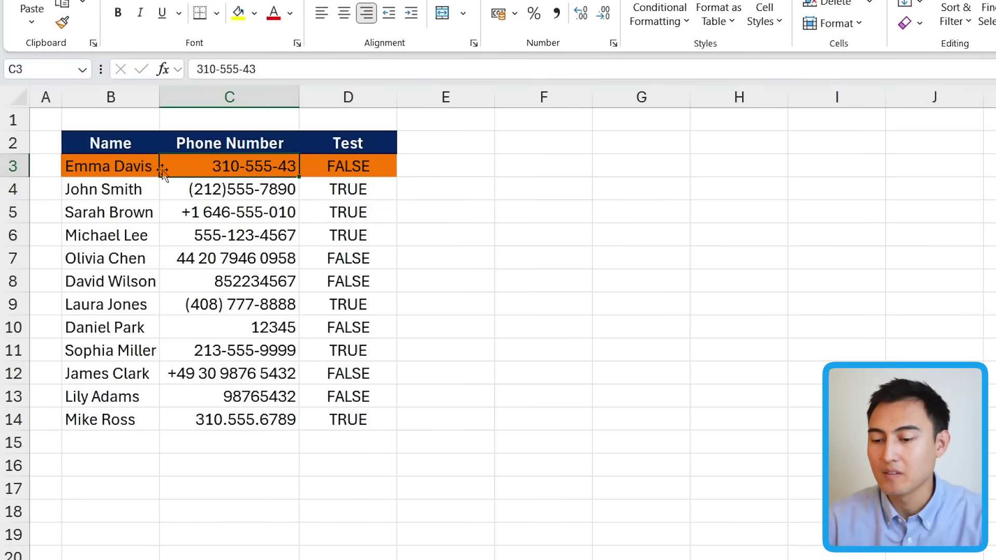
left_click(214, 261)
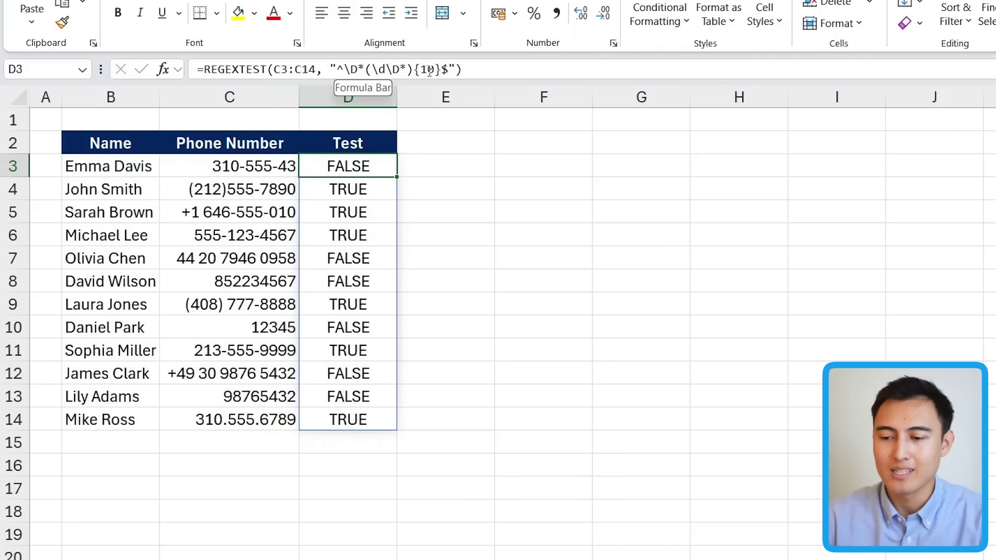
left_click(458, 70)
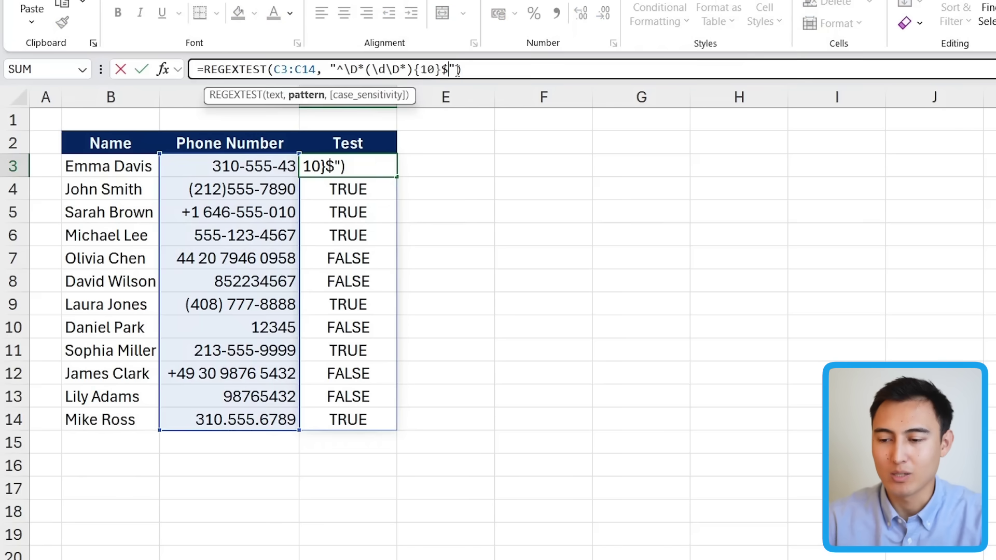
left_click(350, 68)
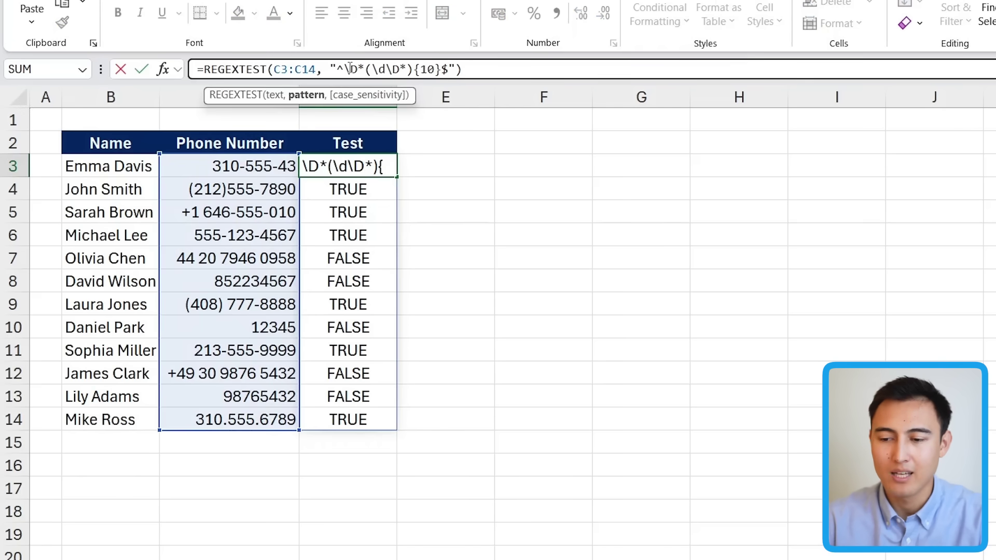